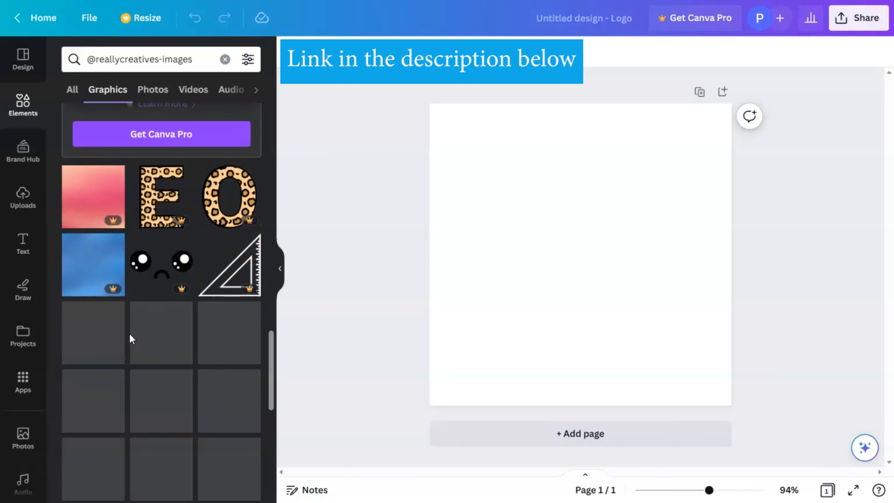
scroll(129, 333, down, 5)
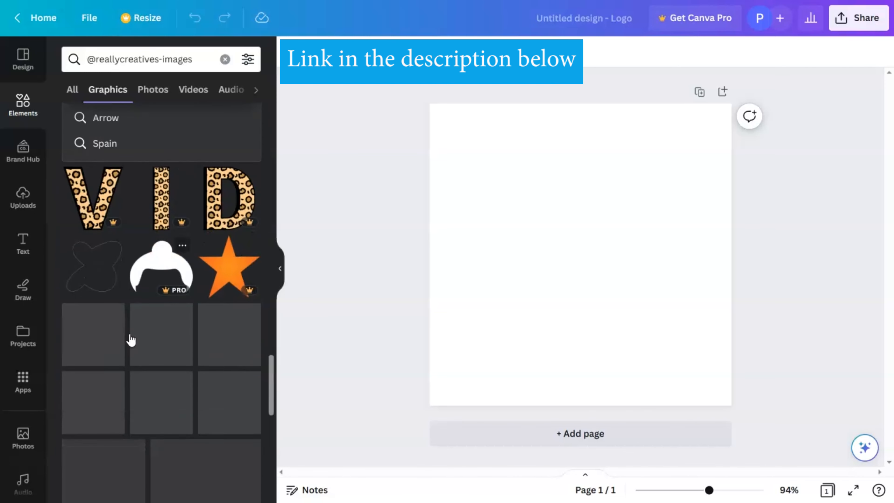
scroll(130, 336, down, 3)
scroll(129, 334, down, 5)
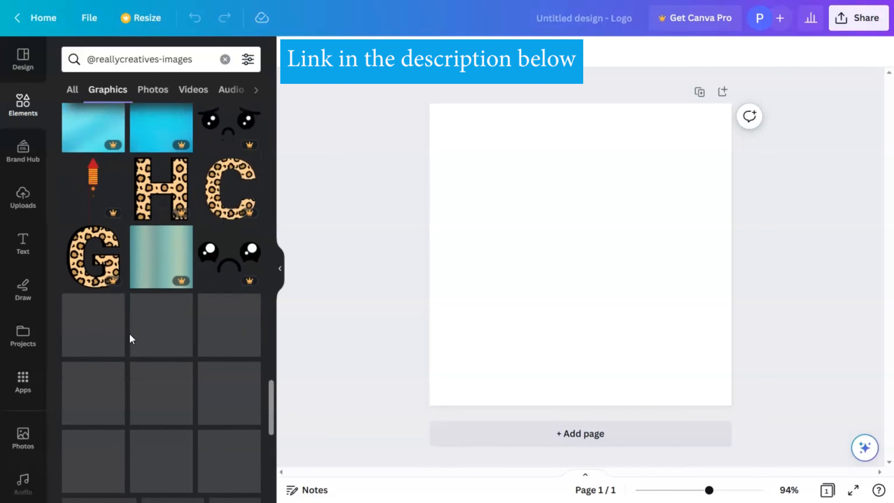
scroll(130, 338, down, 6)
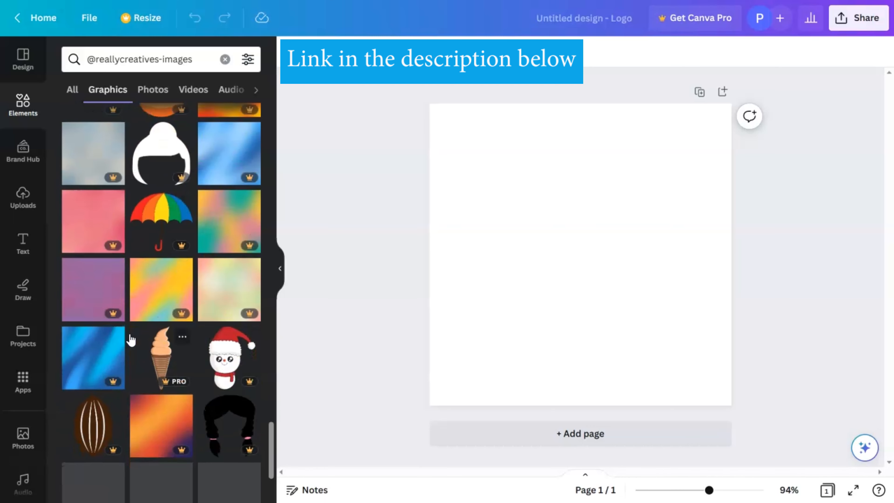
scroll(131, 340, down, 4)
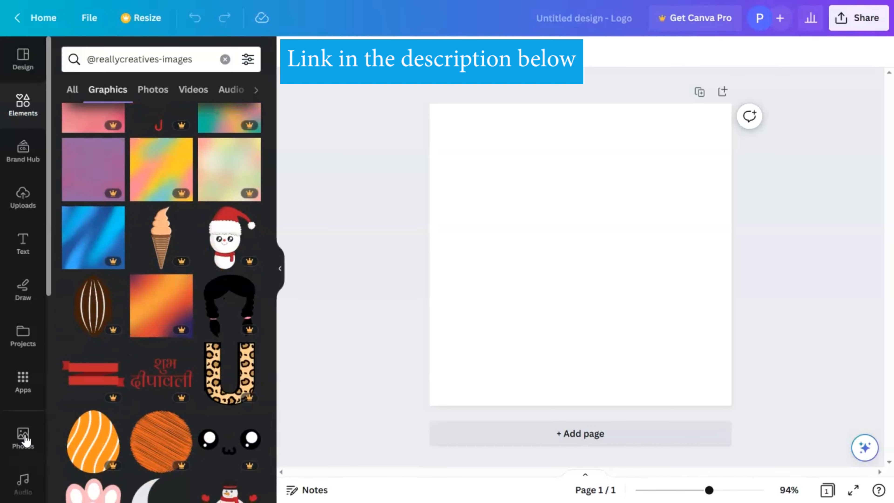
scroll(198, 396, down, 5)
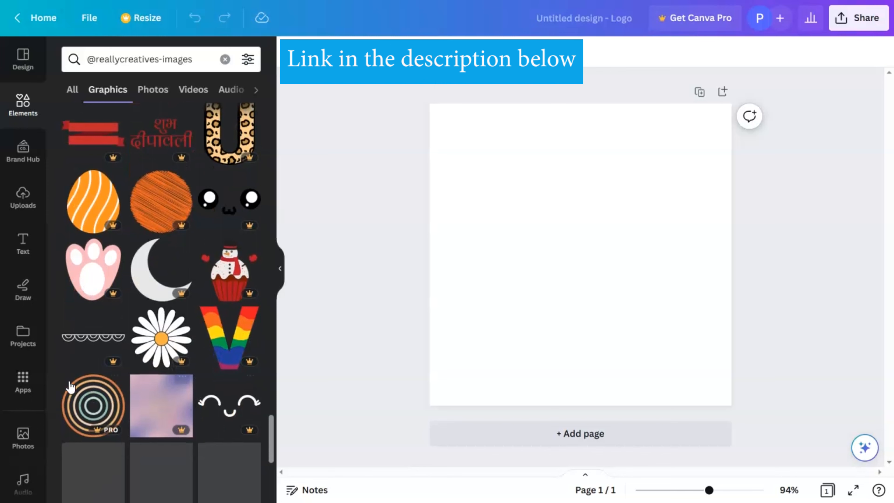
click(89, 397)
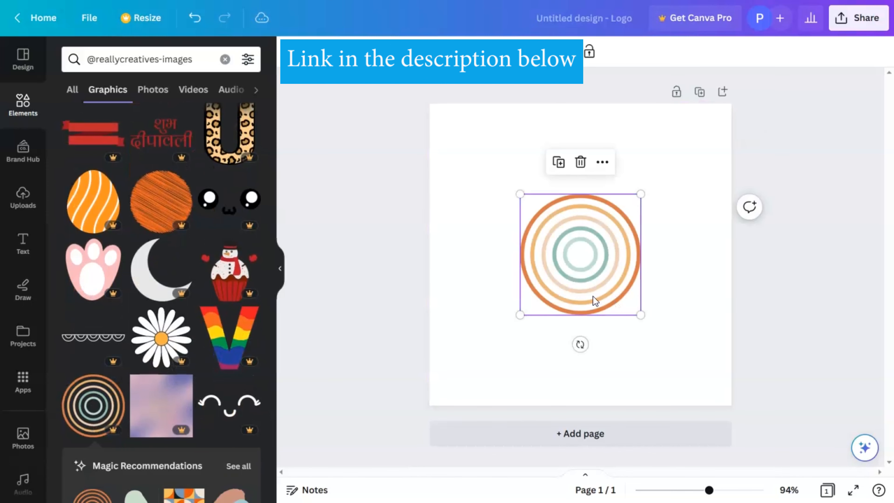
drag(640, 315, 659, 333)
- Find the black treble clef graphic, add it over the concentric circles and size it to about 82 by 219
scroll(170, 303, down, 10)
scroll(171, 303, down, 15)
scroll(170, 303, down, 15)
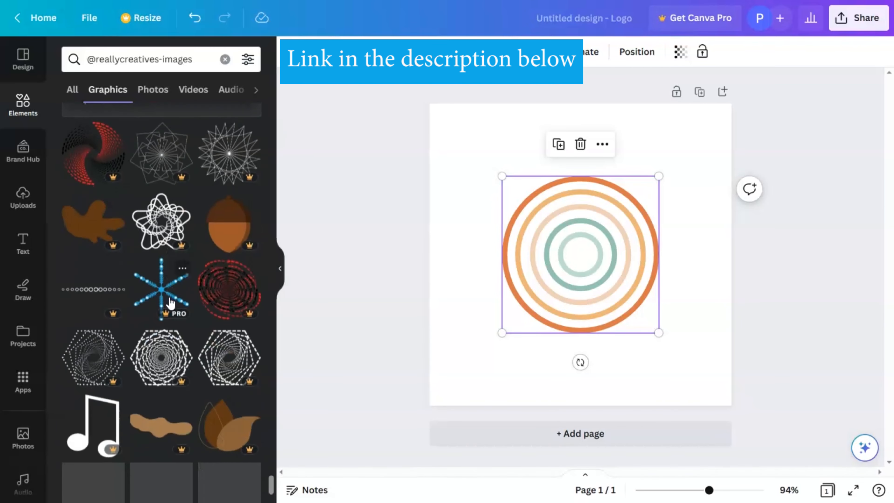
scroll(200, 318, down, 15)
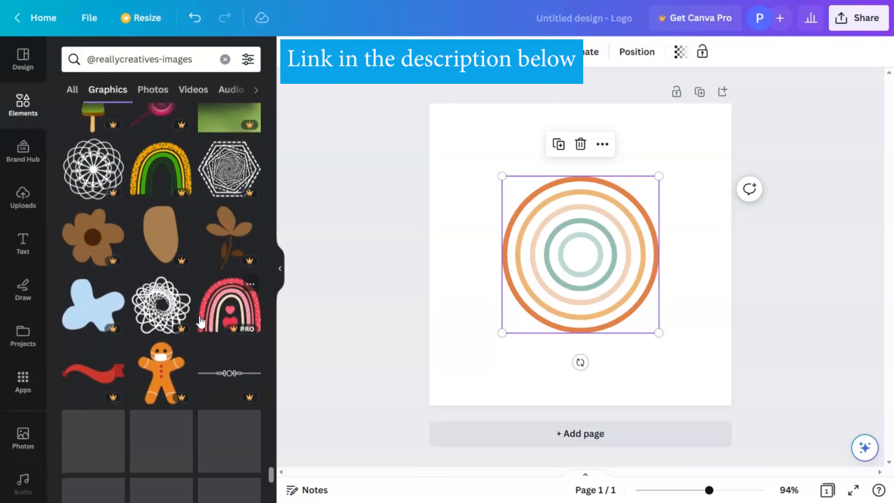
scroll(201, 321, down, 15)
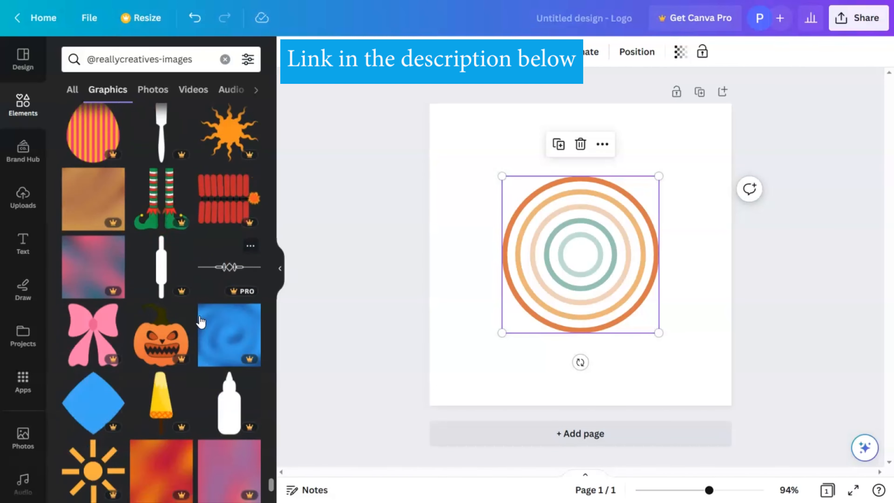
scroll(201, 321, down, 15)
scroll(188, 313, down, 15)
scroll(188, 316, down, 15)
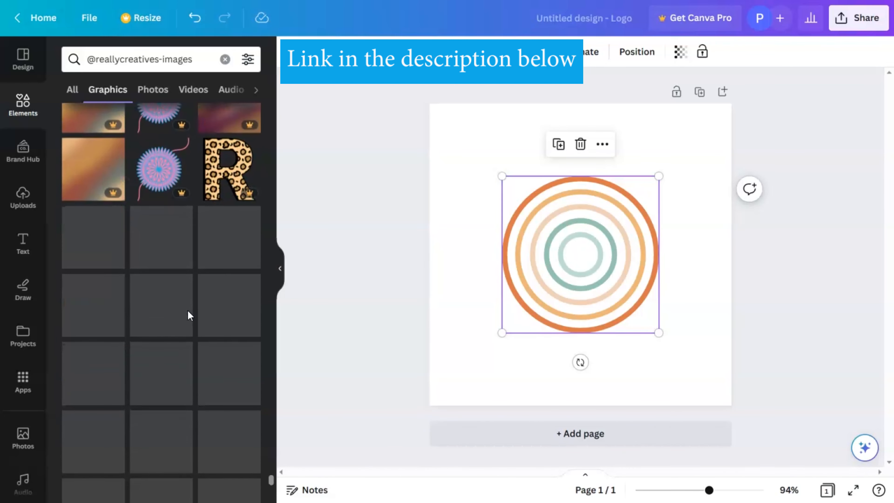
scroll(189, 315, down, 10)
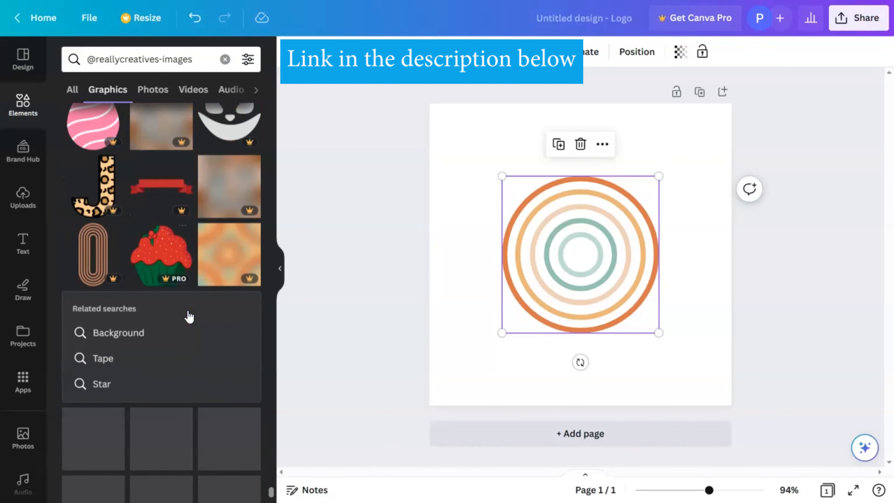
scroll(190, 317, down, 1)
scroll(189, 315, down, 6)
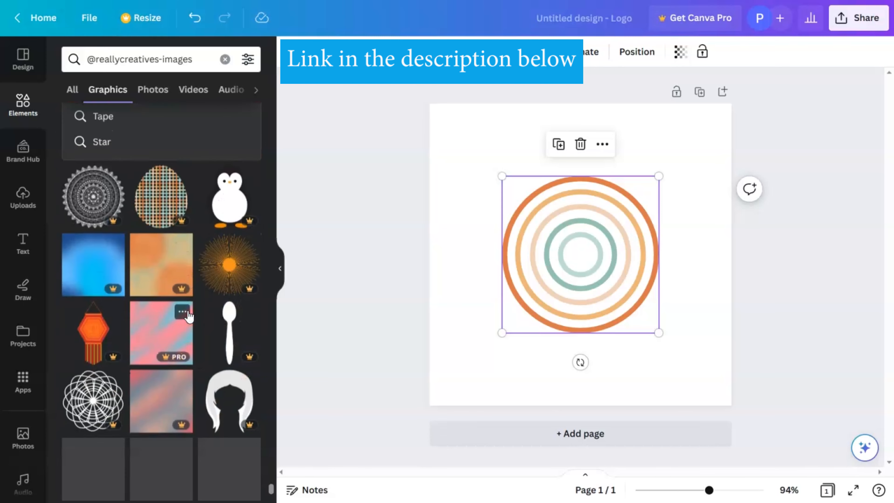
scroll(189, 316, down, 8)
scroll(189, 316, down, 14)
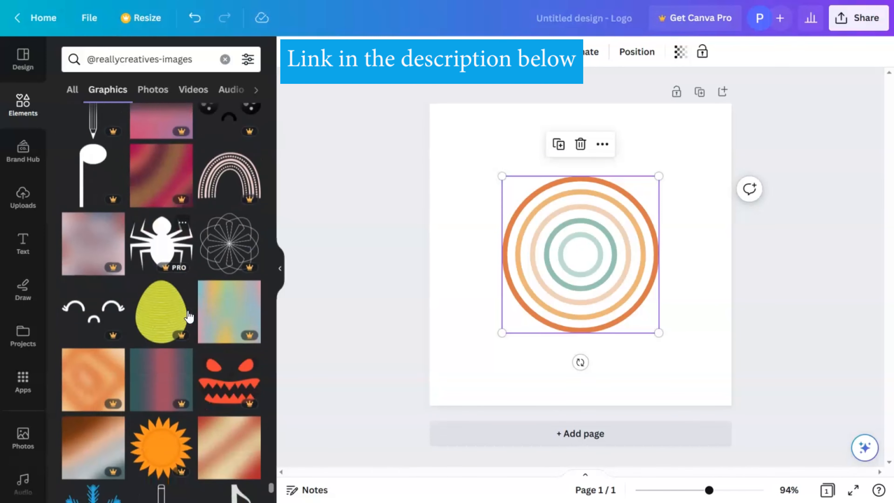
scroll(189, 316, down, 15)
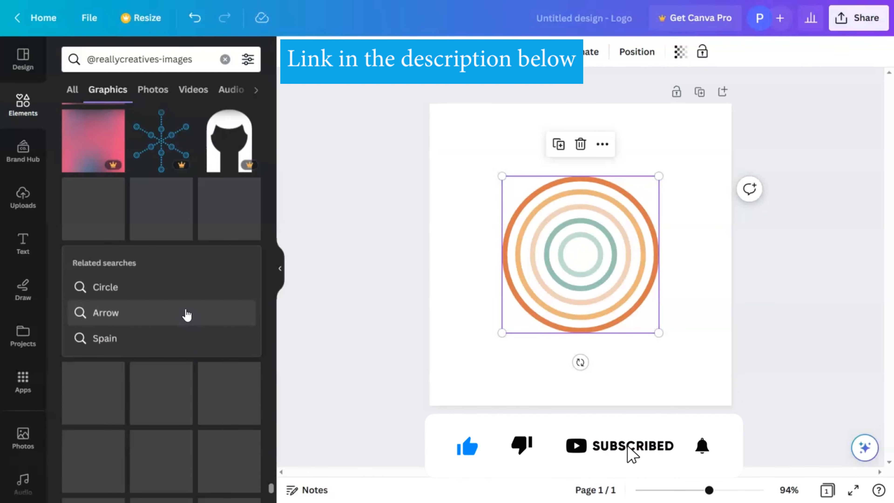
scroll(187, 314, down, 18)
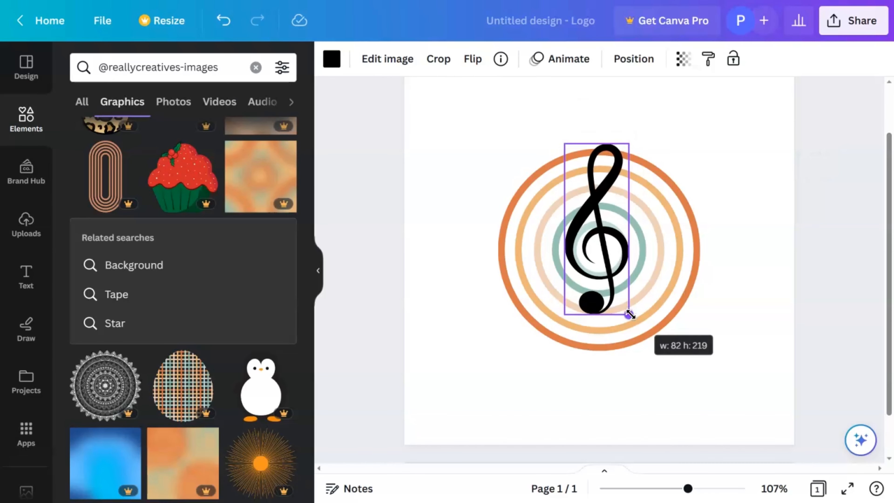
drag(629, 314, 629, 313)
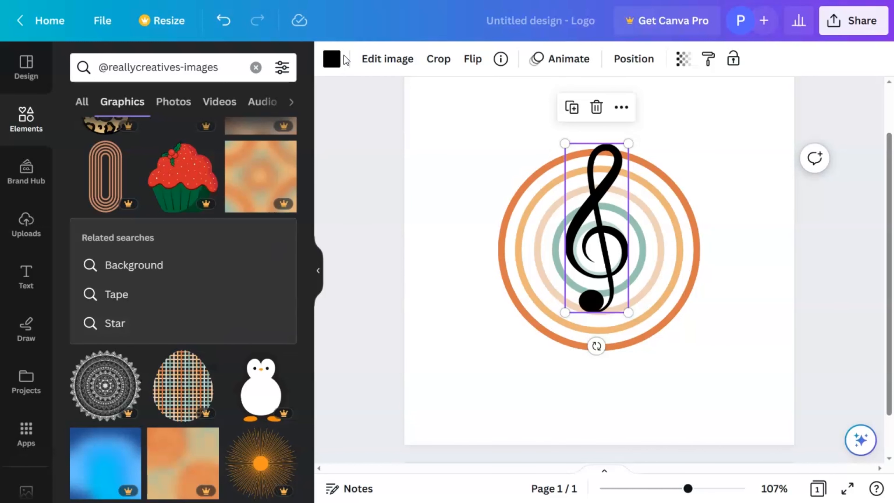
- Try the document's orange and teal on the treble clef, settling on the light teal #beded3
click(332, 62)
click(236, 158)
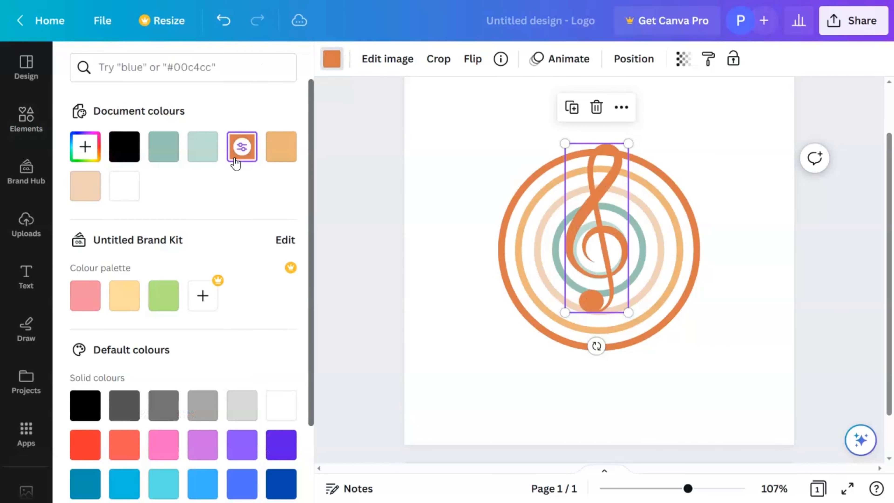
click(171, 161)
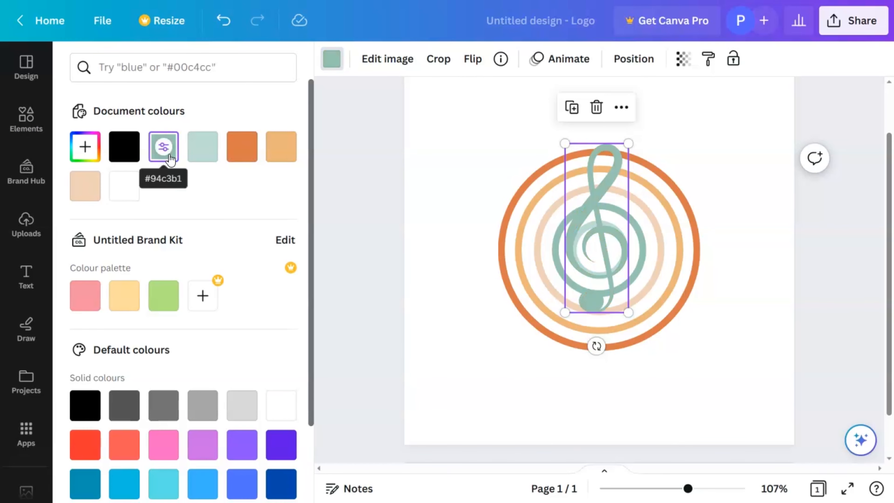
click(201, 157)
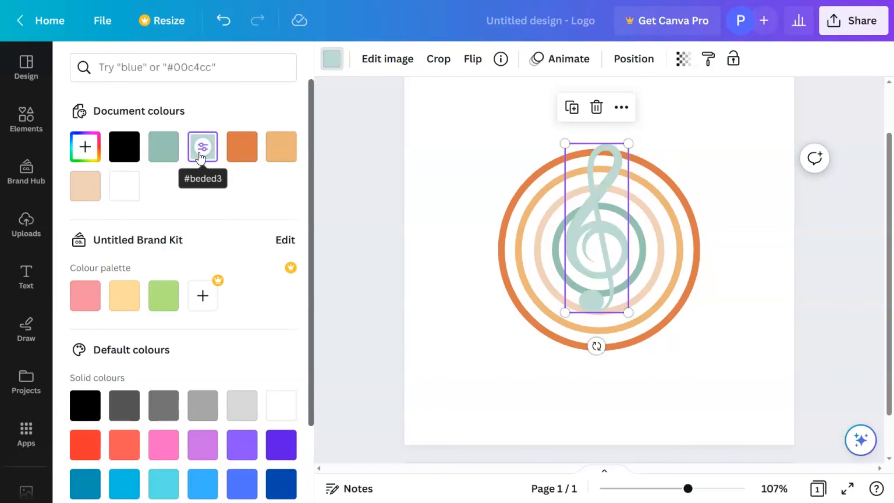
- Change the light teal innermost ring of the concentric-circles graphic to white
click(665, 249)
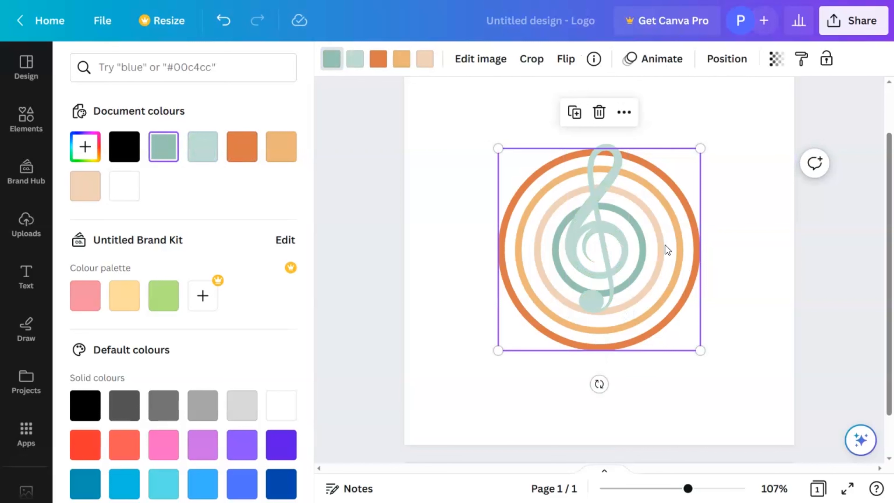
click(125, 186)
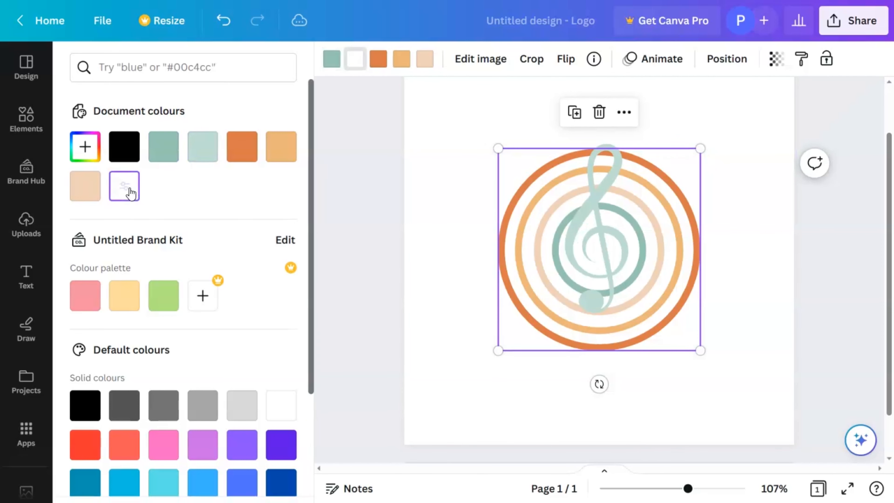
click(748, 315)
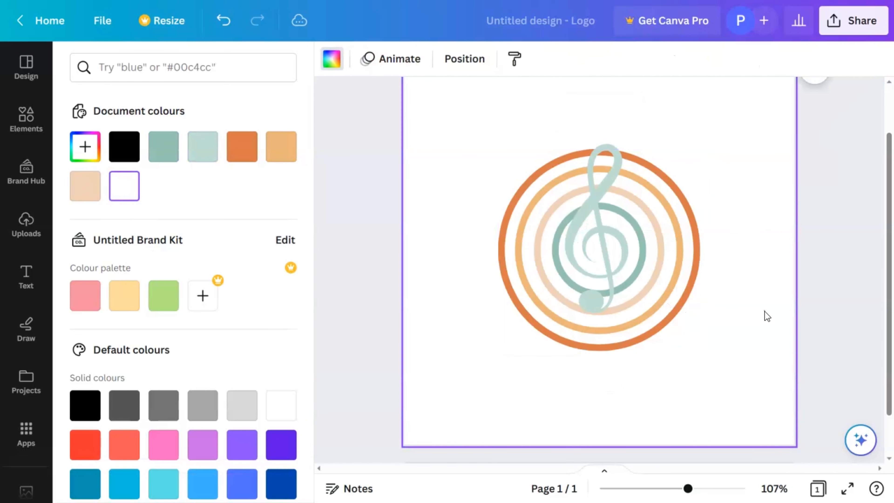
- Shrink the treble clef slightly so its top fits inside the outer ring, and paste a duplicate of it
click(592, 223)
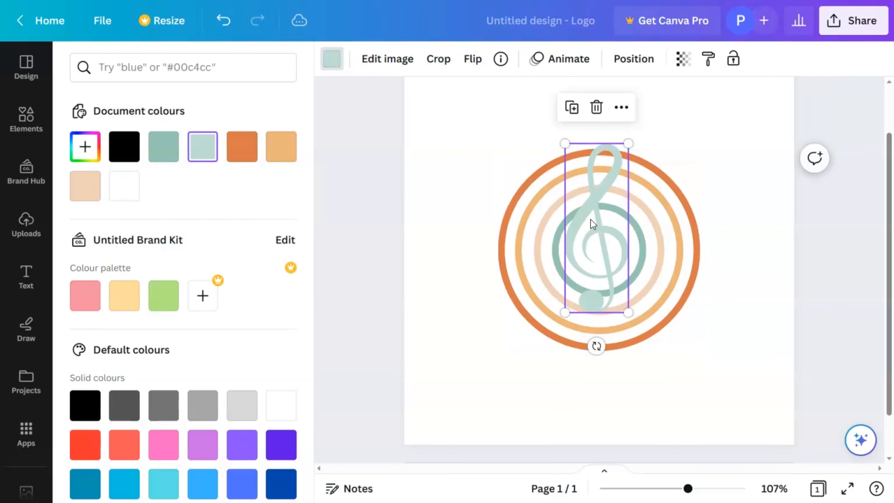
drag(629, 143, 633, 149)
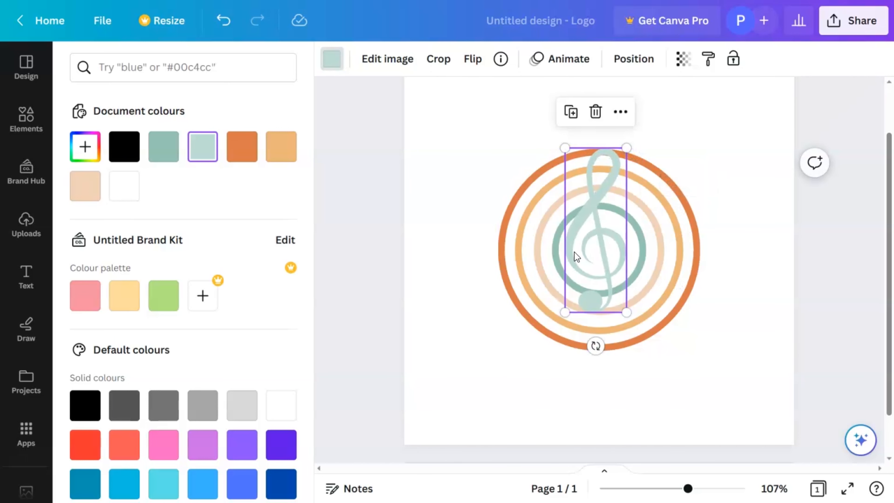
right_click(593, 299)
click(660, 165)
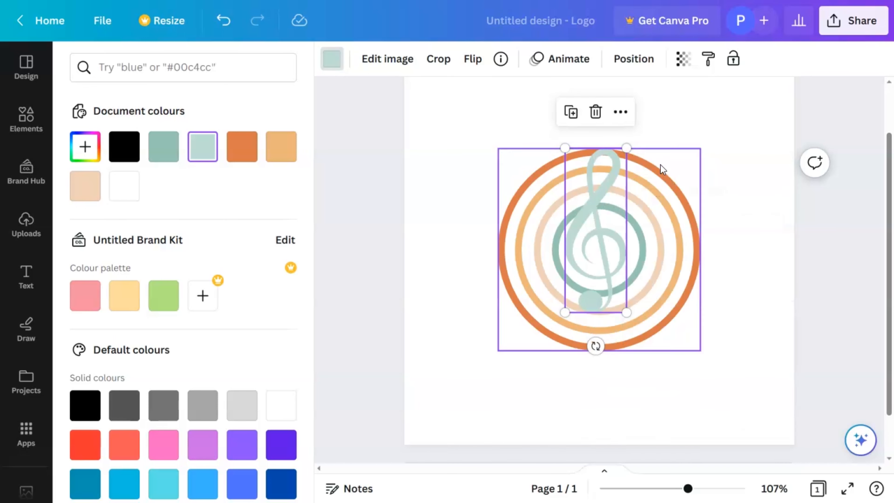
click(743, 261)
key(ctrl+v)
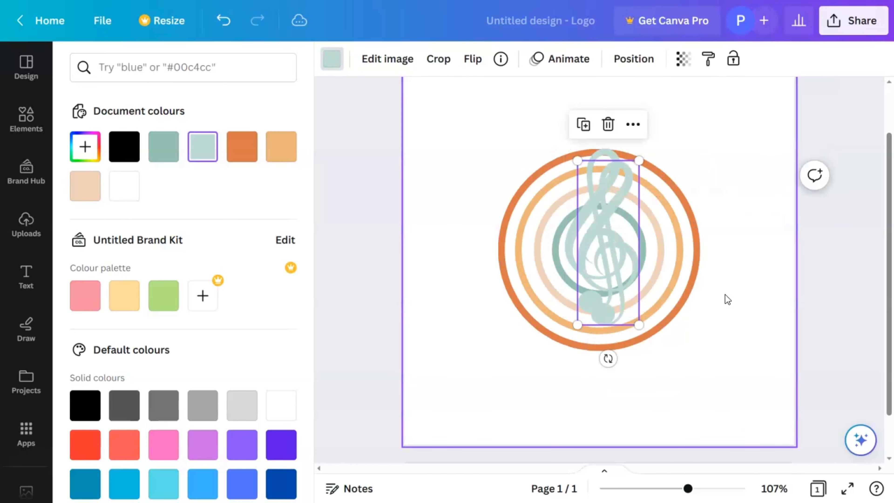
- Make the duplicate treble clef white and place it behind the light teal clef, offset slightly to the left
scroll(715, 283, up, 5)
scroll(690, 303, up, 2)
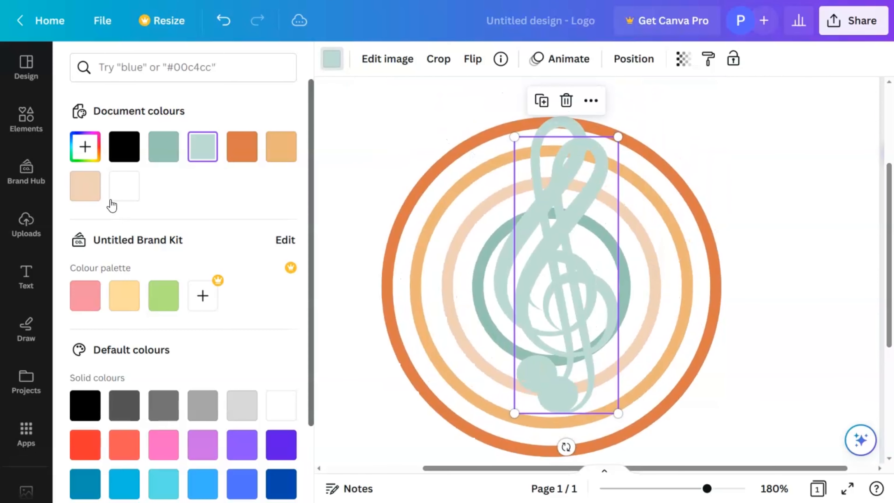
click(124, 186)
drag(609, 305, 584, 279)
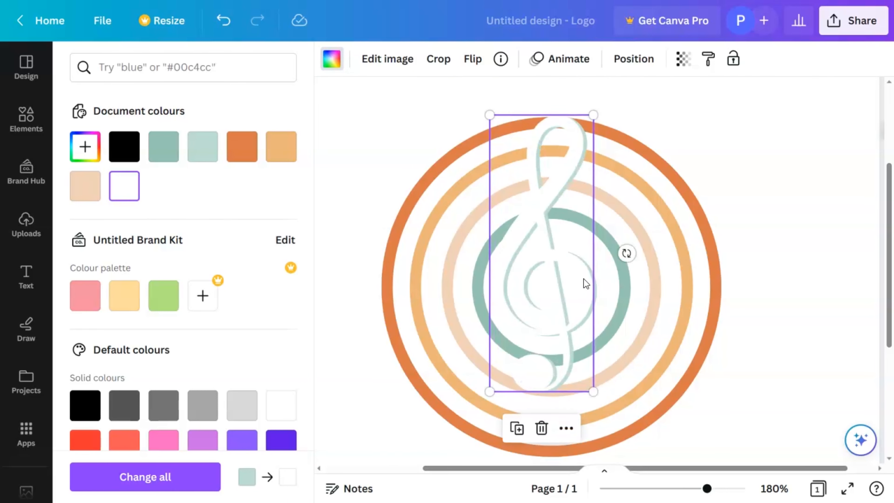
key(ctrl+[)
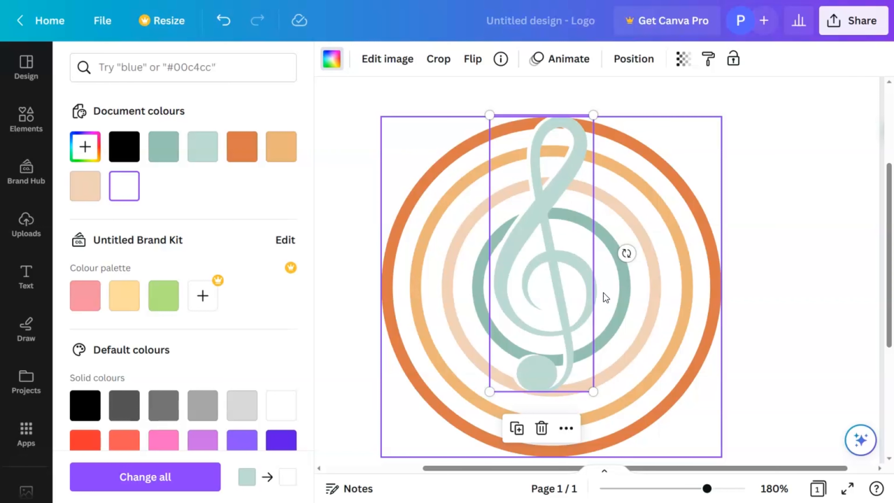
click(821, 313)
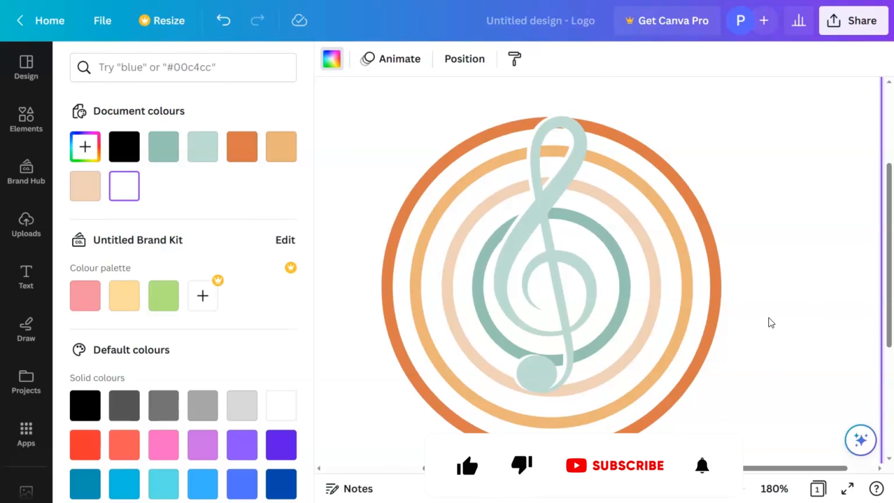
- Group the concentric circles with both treble clefs and move the group slightly upward on the page
scroll(771, 322, down, 3)
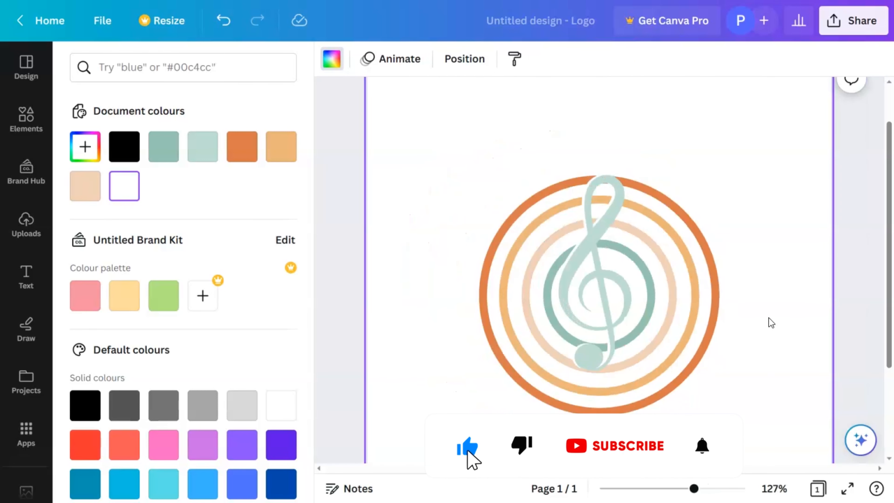
scroll(771, 322, down, 2)
drag(461, 168, 780, 445)
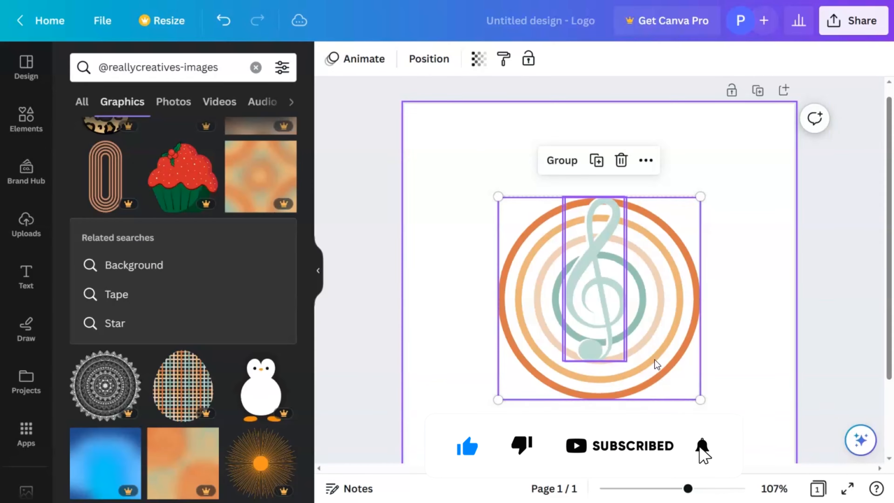
click(562, 170)
drag(617, 331, 616, 296)
click(695, 438)
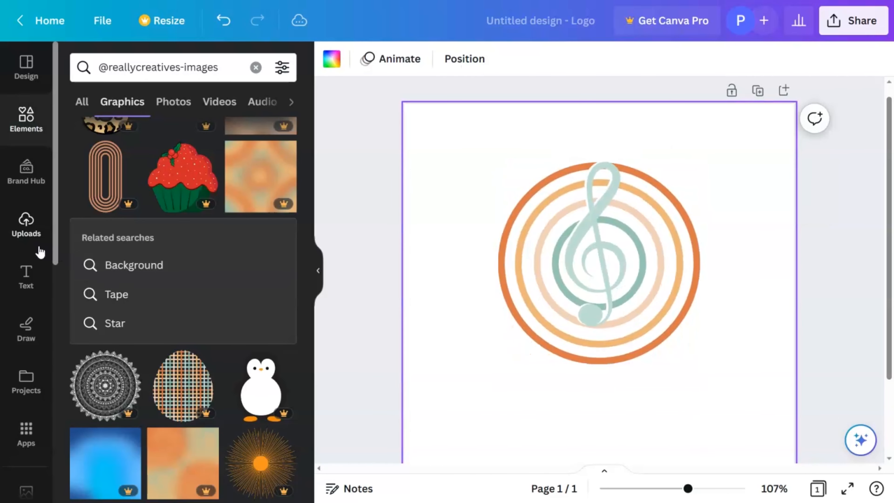
- Add a heading to the page with the text "Boho"
click(39, 279)
click(140, 226)
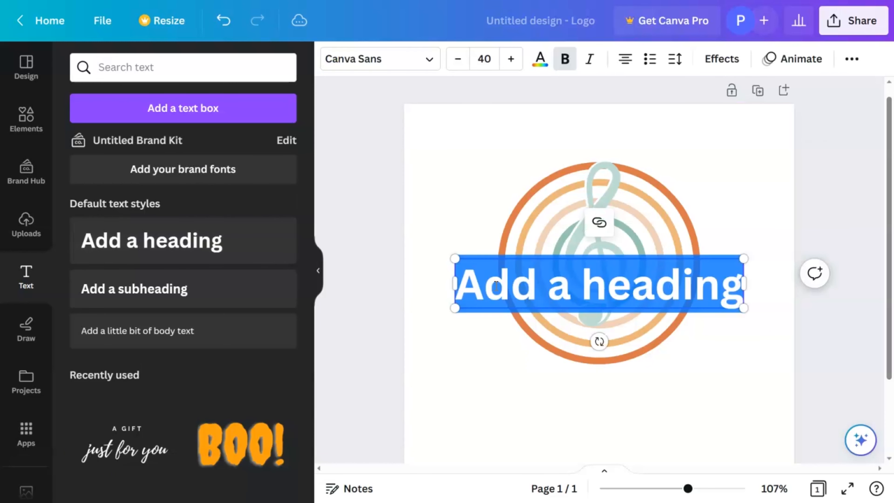
text(Boho)
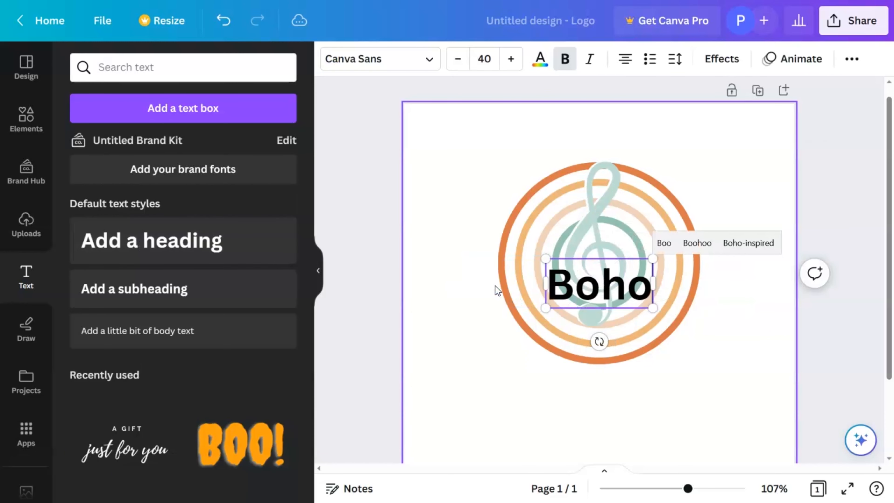
- Move the "Boho" heading below the circles and style it in Playlist Script with the document's dark orange
click(715, 364)
drag(630, 286, 559, 404)
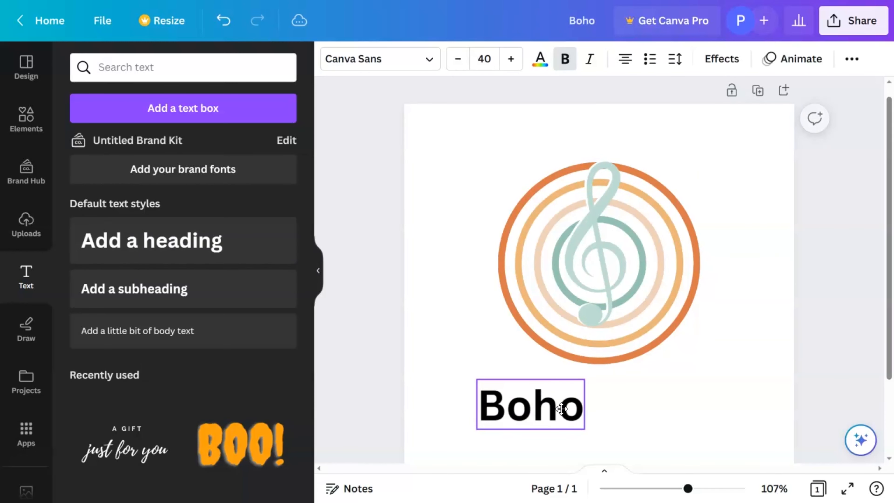
click(375, 64)
click(194, 443)
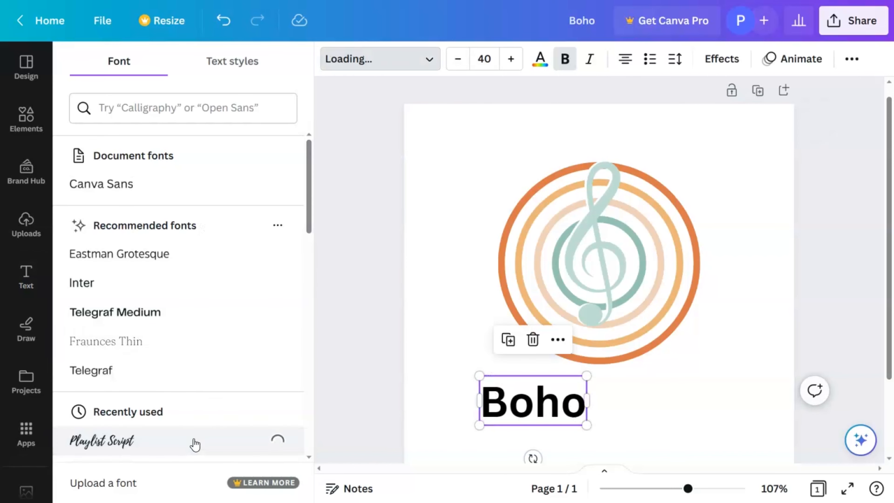
scroll(614, 424, down, 3)
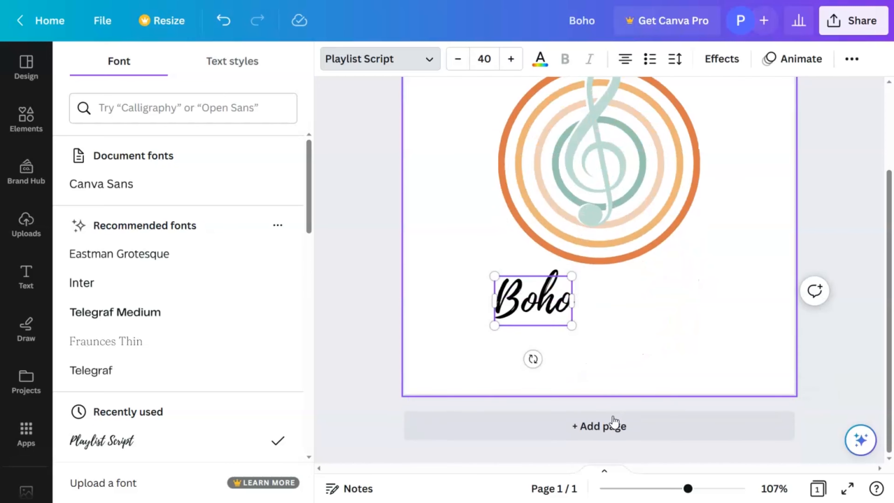
click(541, 59)
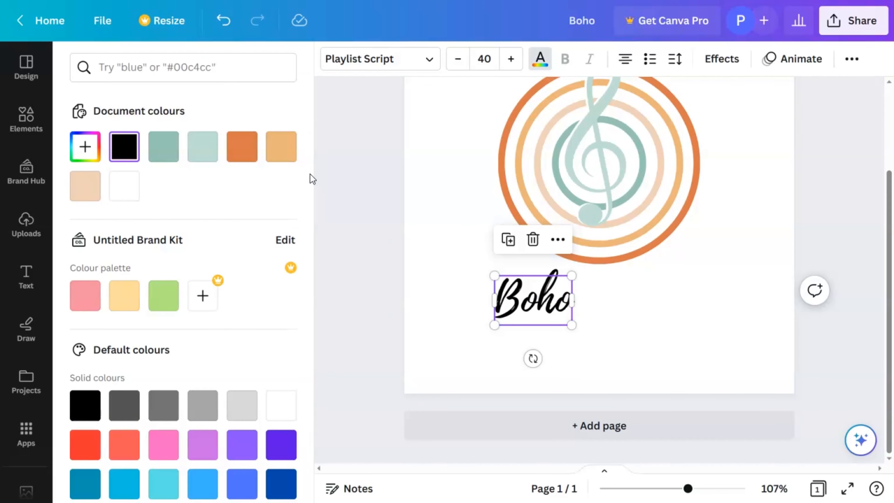
click(242, 147)
- Duplicate the "Boho" text directly to its right and change the copy's wording to "Music"
alt+drag(543, 304, 621, 310)
double_click(617, 308)
text(Music)
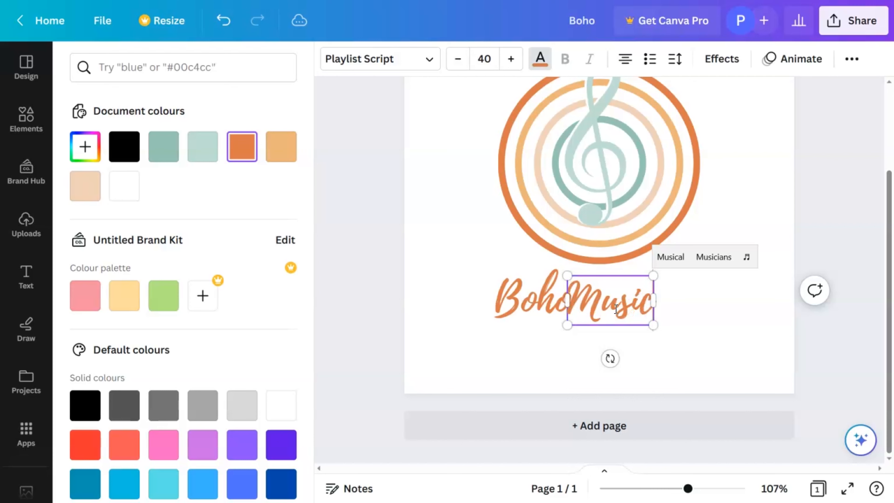
click(693, 310)
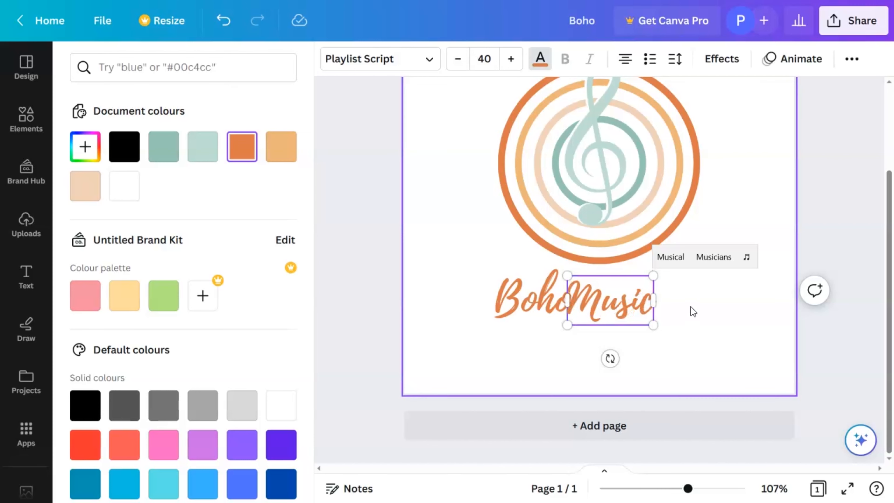
click(631, 308)
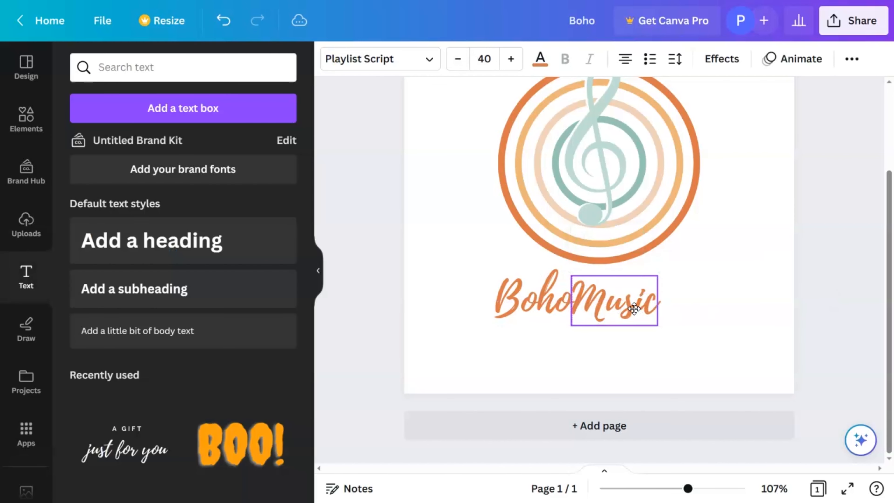
- Recolour the "Music" text with the darker teal from the document colours
click(540, 59)
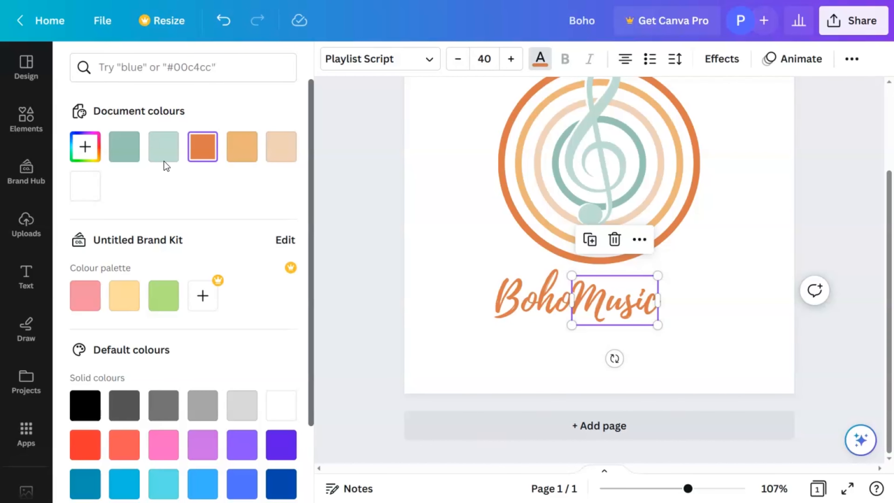
click(160, 154)
click(131, 155)
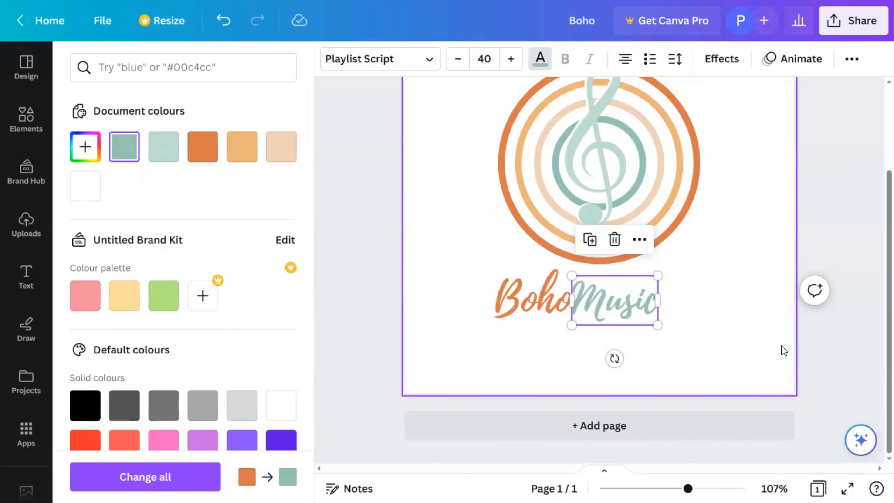
click(727, 352)
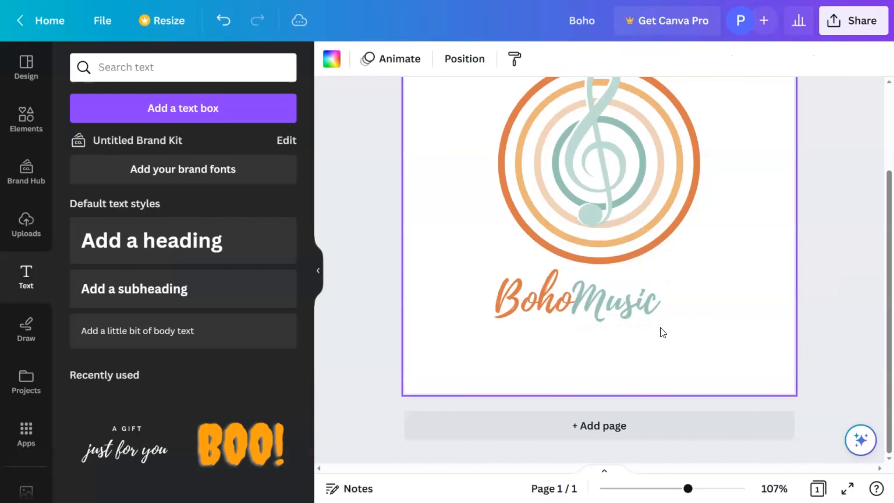
- Rotate "Boho" slightly clockwise and nudge "Music" slightly down so the two words sit closely together
click(639, 317)
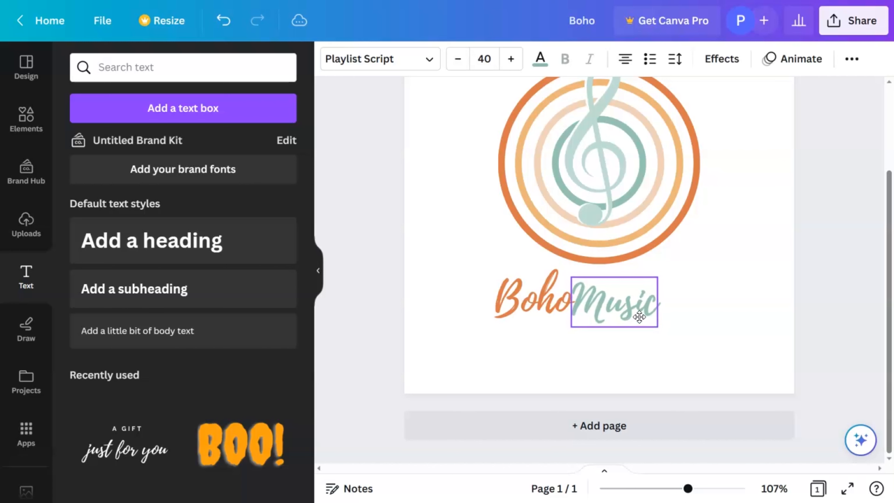
click(532, 300)
drag(533, 358, 532, 360)
click(617, 314)
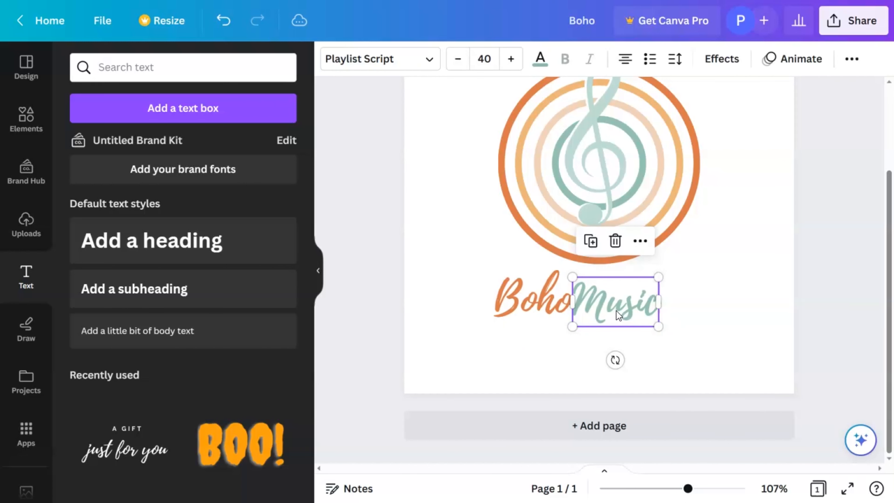
click(722, 318)
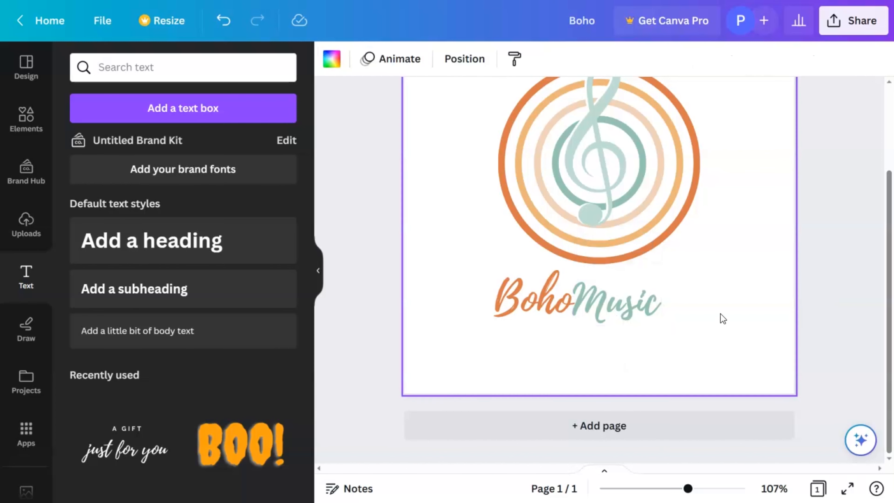
- Centre "Boho" and "Music" together beneath the circles and enlarge both words to about size 55.1
drag(677, 365, 503, 303)
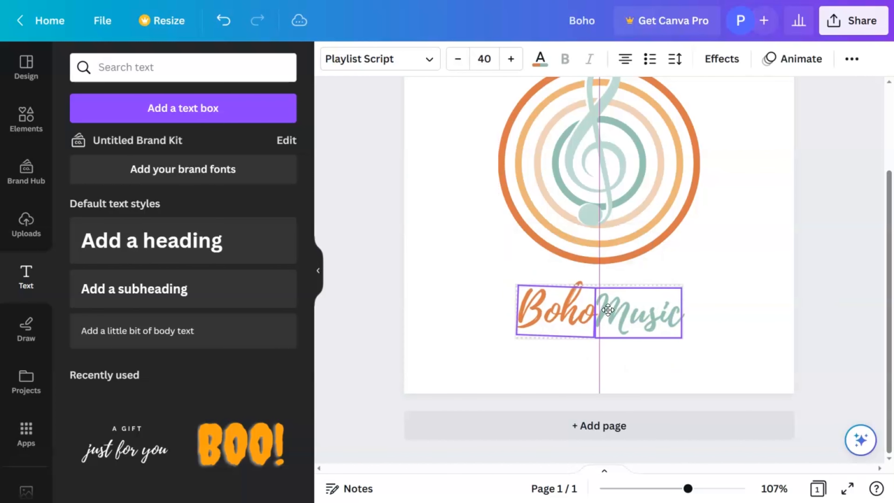
click(712, 309)
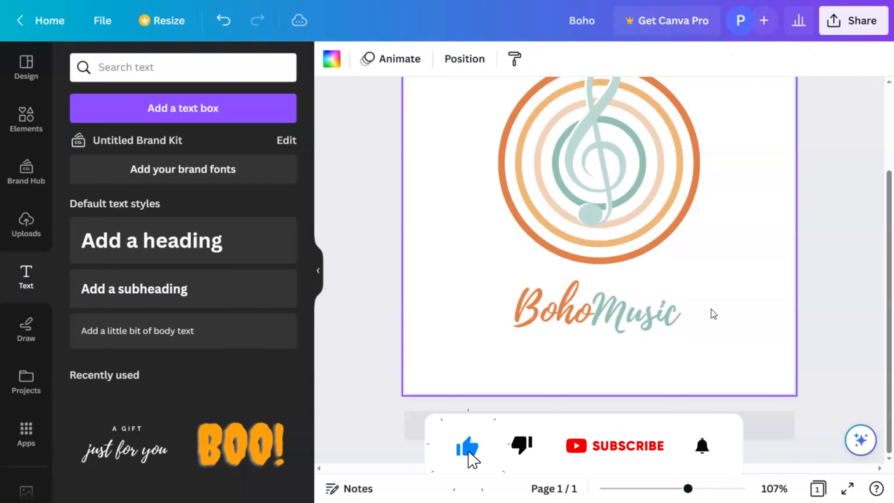
scroll(711, 309, down, 2)
drag(517, 314, 679, 360)
click(718, 340)
- Move the circle and clef group up on the page, and bring both words up closer beneath it
drag(710, 284, 615, 218)
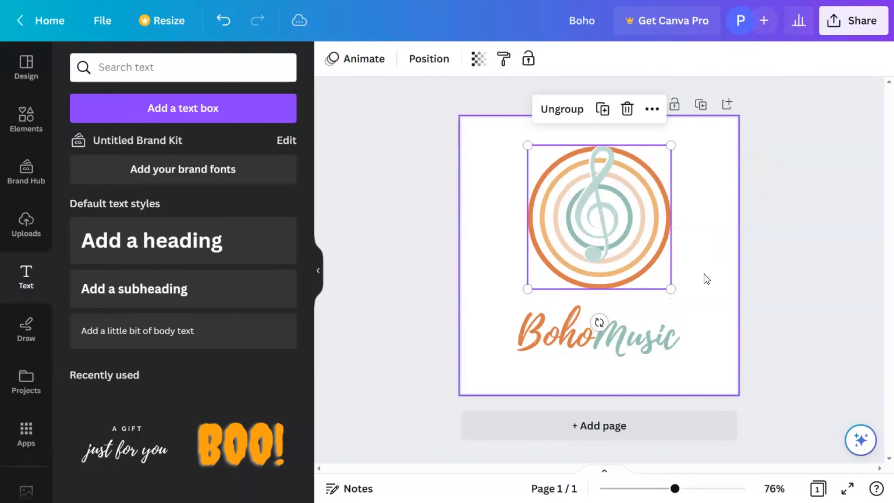
click(646, 337)
mouse_move(691, 379)
mouse_down()
mouse_move(498, 310)
mouse_move(400, 144)
mouse_up()
click(692, 368)
drag(659, 368, 550, 347)
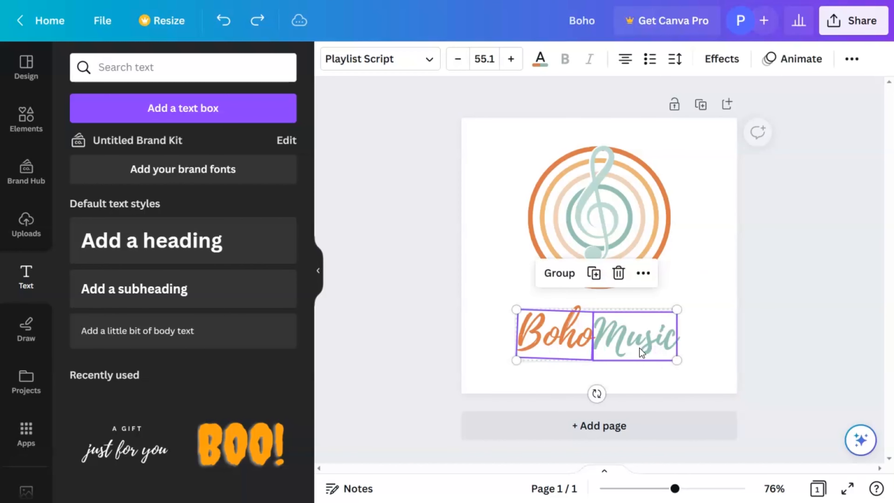
click(734, 348)
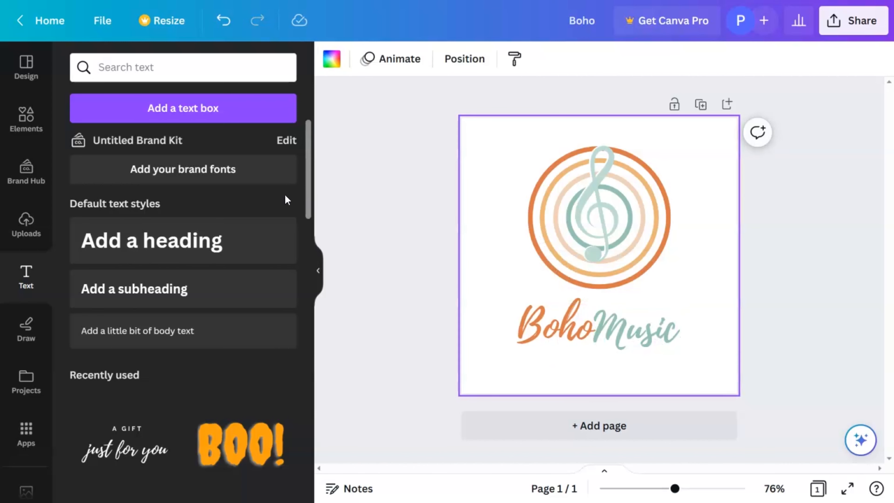
- Add a subheading with the text "soothing music for life"
click(202, 286)
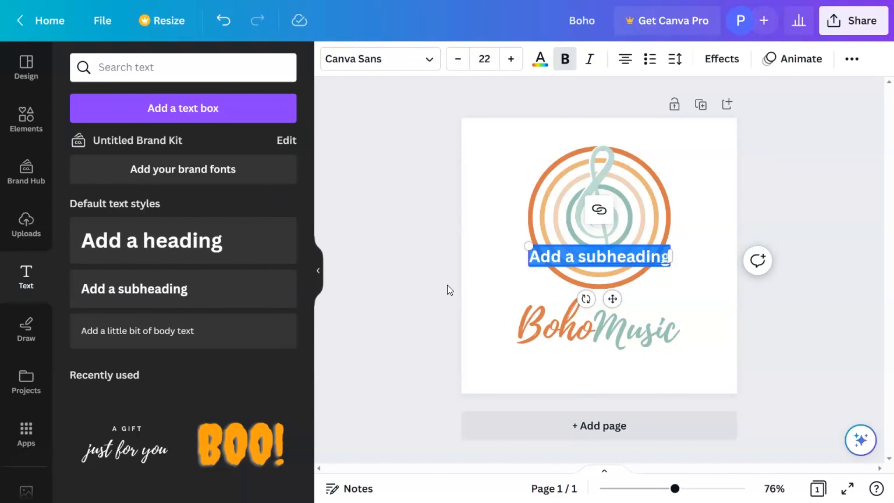
text(muic)
key(BackSpace)
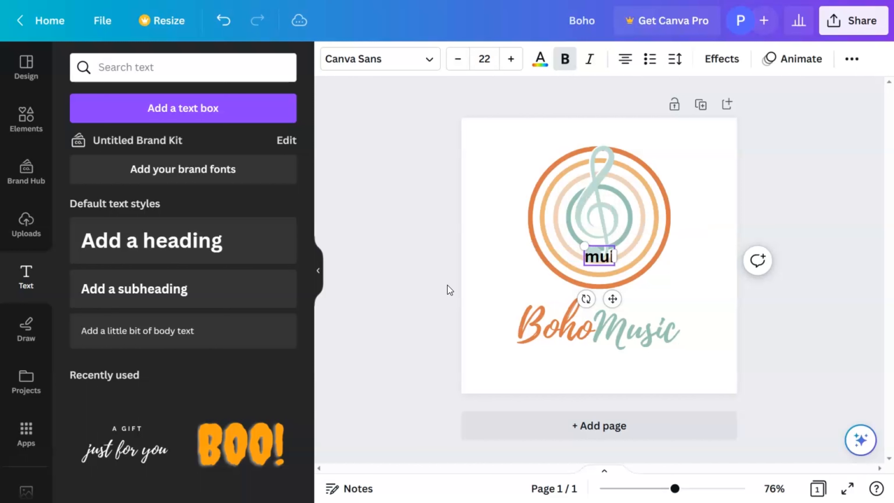
text(soothing)
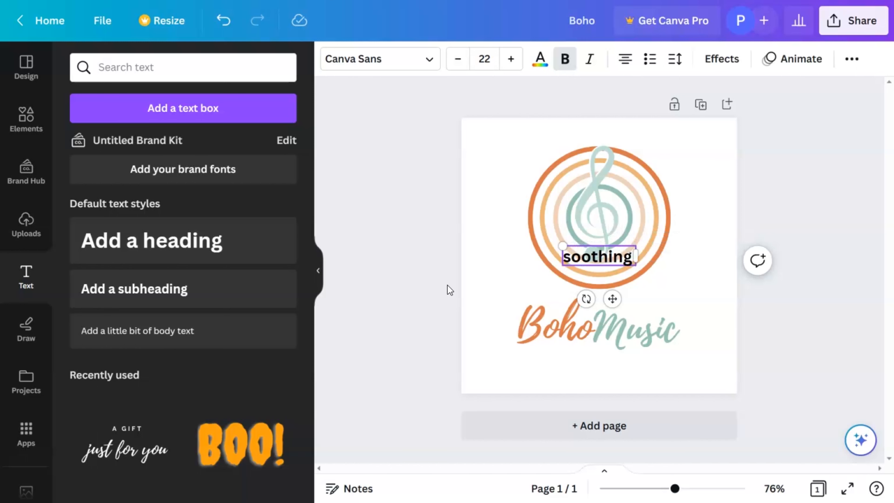
text( music)
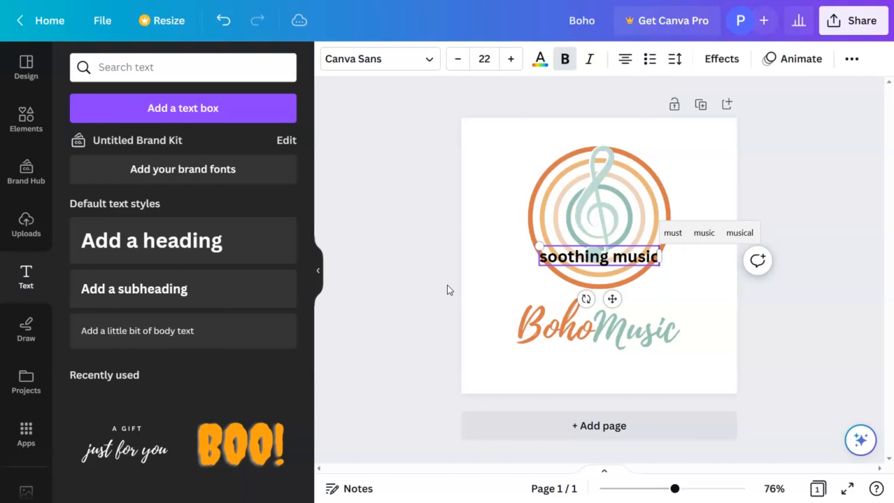
text( for life)
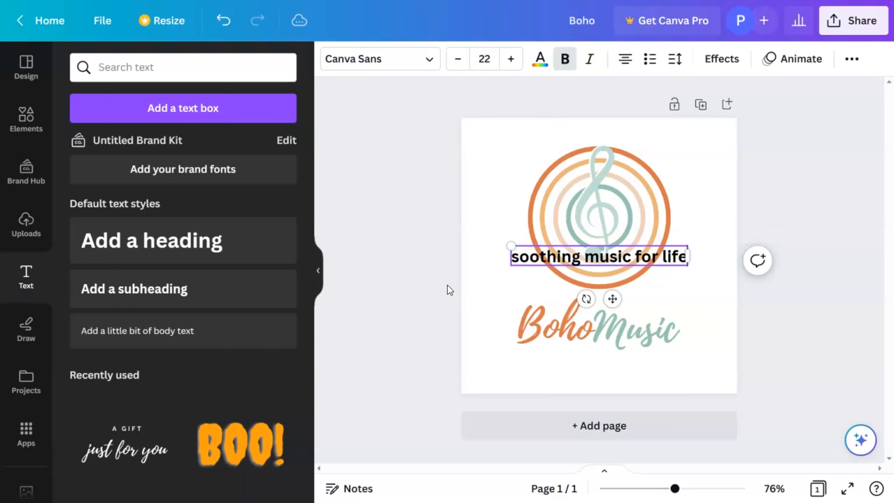
- Move the subheading directly below the Boho Music wordmark and shrink it to about size 20.7
click(679, 286)
drag(667, 258, 667, 365)
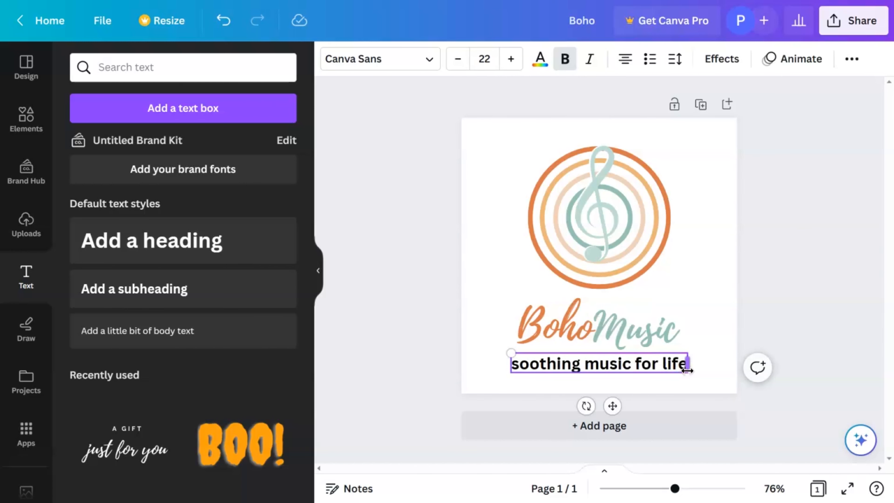
drag(687, 374, 677, 368)
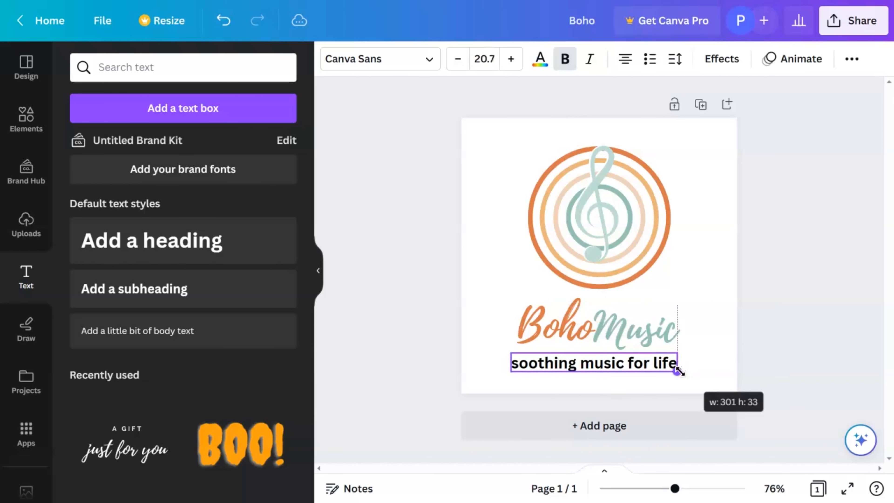
- Make the subheading all uppercase and set its font to Montserrat
click(851, 59)
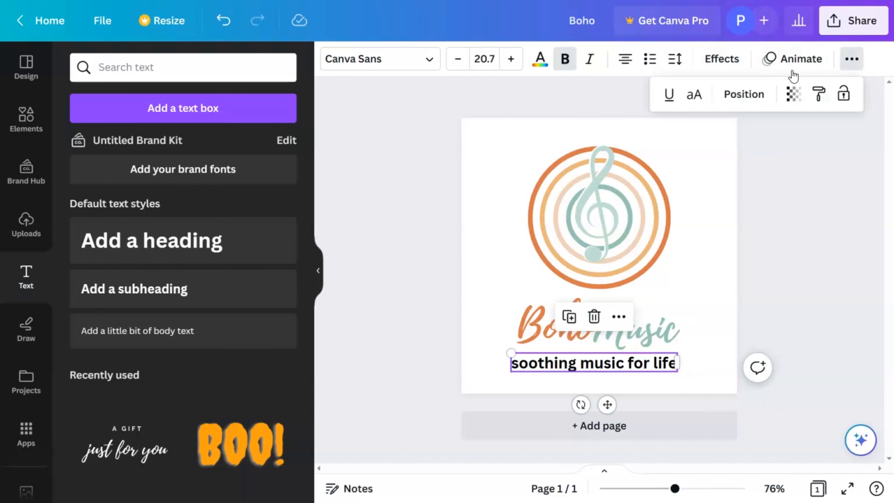
click(693, 102)
click(425, 59)
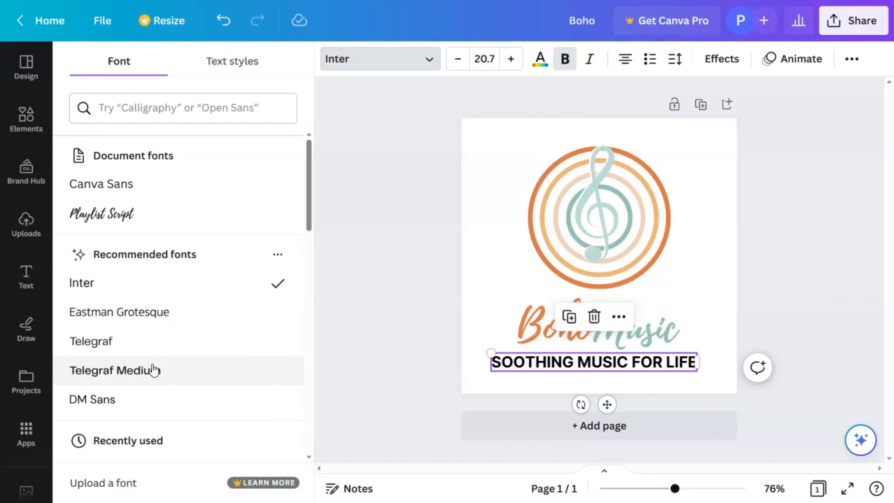
click(172, 112)
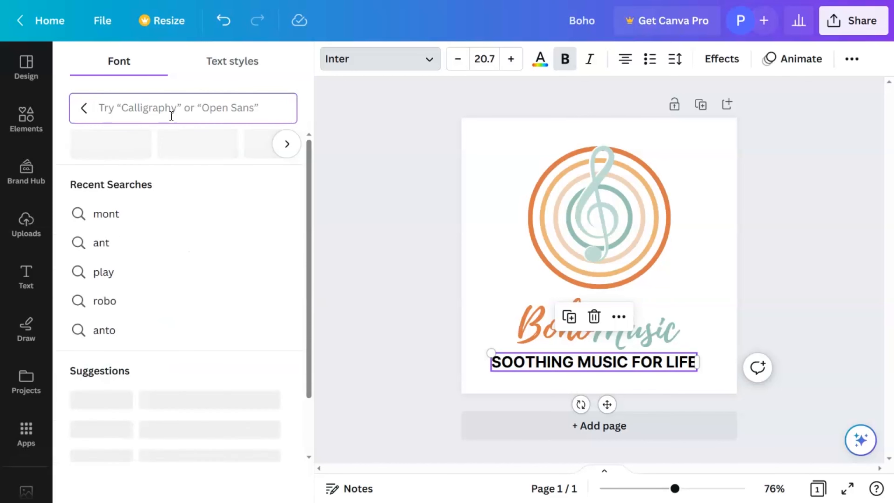
text(mont)
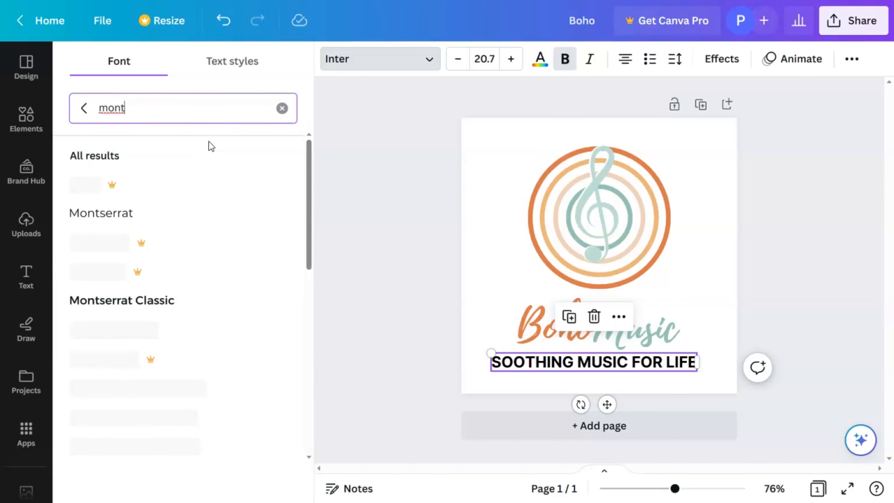
click(168, 223)
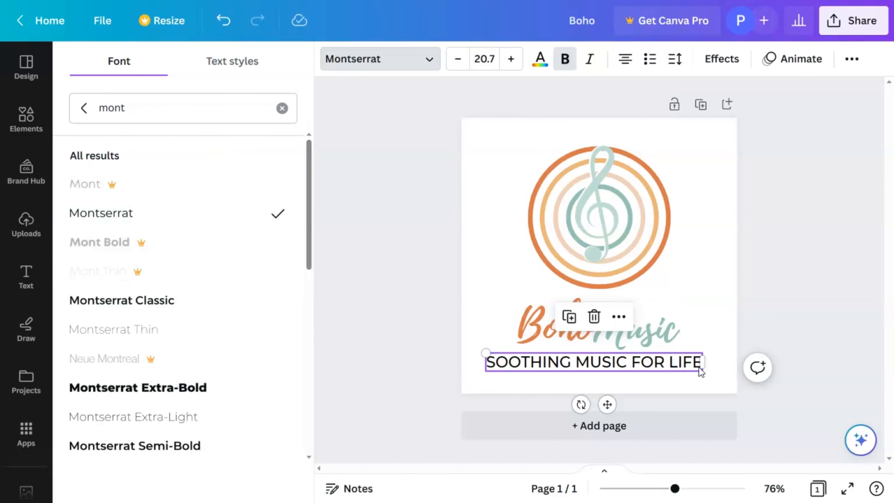
- Shrink the tagline to about size 15.9 to match the wordmark's width above it, and colour it dark orange
drag(697, 368, 639, 366)
drag(683, 371, 675, 363)
drag(601, 368, 600, 361)
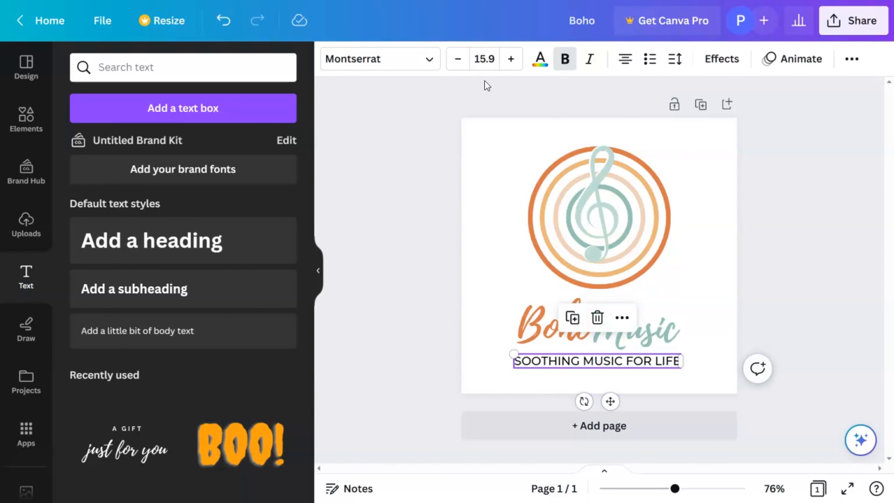
click(539, 63)
click(242, 147)
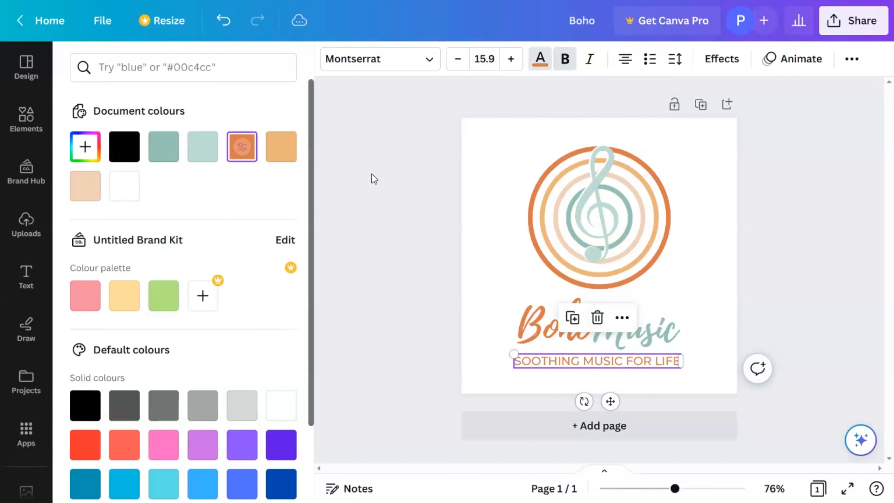
click(716, 284)
- Group the circle emblem, both words and the tagline, and centre the group horizontally on the page
drag(412, 108, 790, 408)
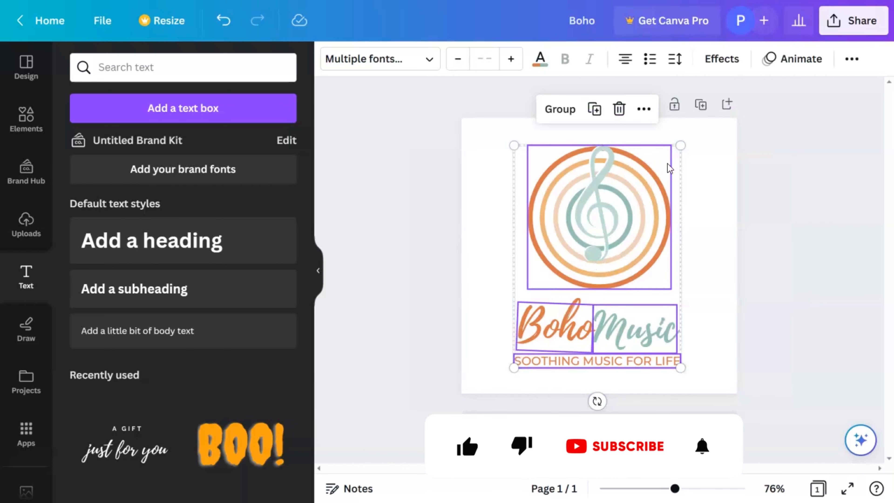
click(560, 109)
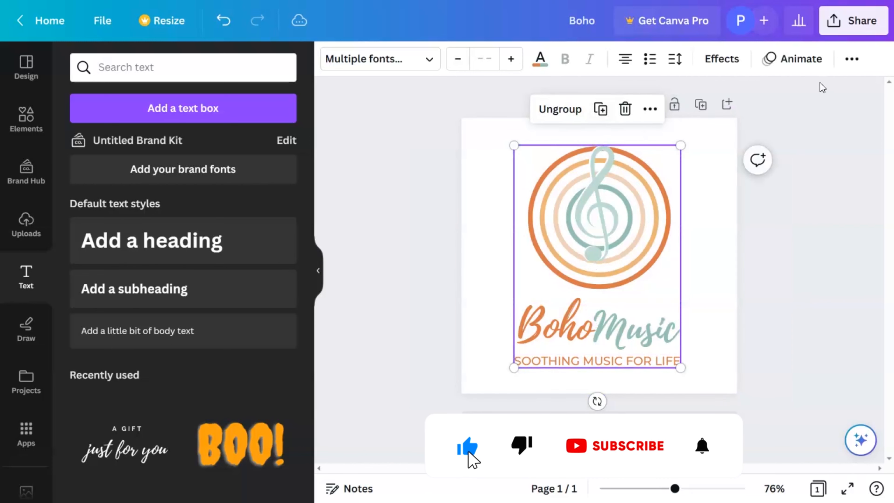
click(854, 63)
click(790, 95)
click(229, 219)
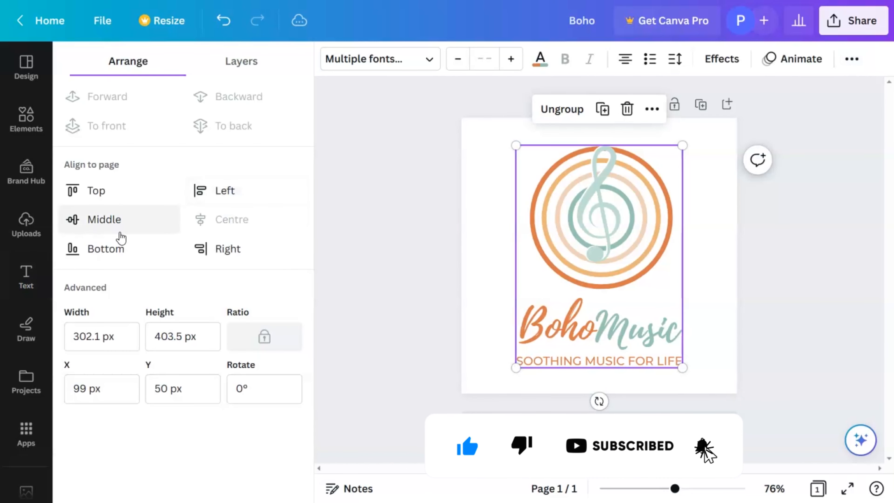
- Centre the grouped logo vertically on the page and enlarge it slightly from its upper corner
click(120, 233)
drag(683, 143, 703, 136)
click(859, 284)
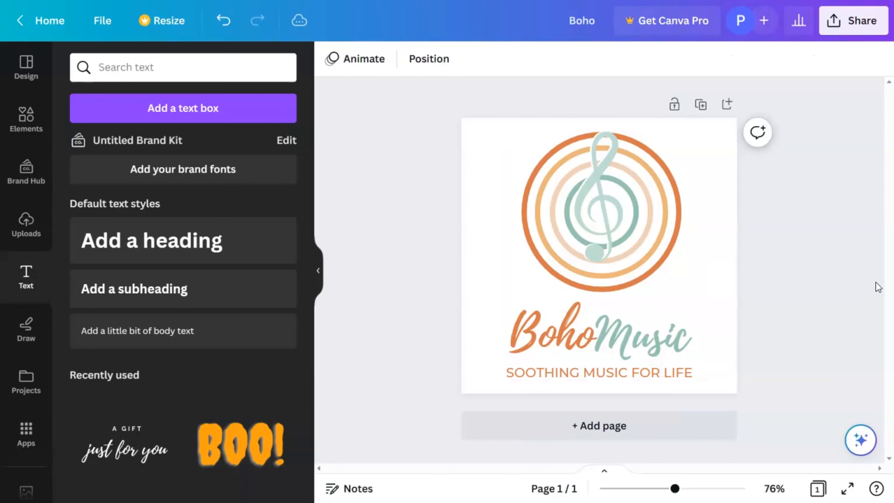
- Open the download options for the finished logo design
click(859, 21)
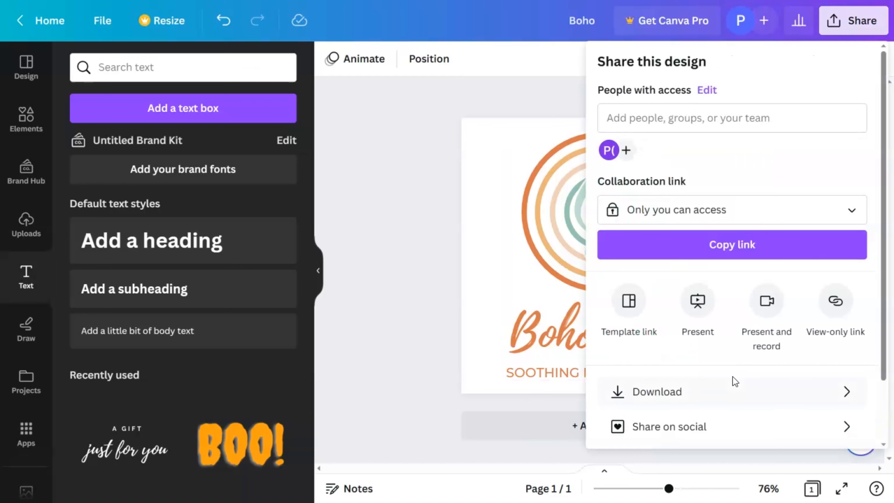
click(677, 391)
click(649, 128)
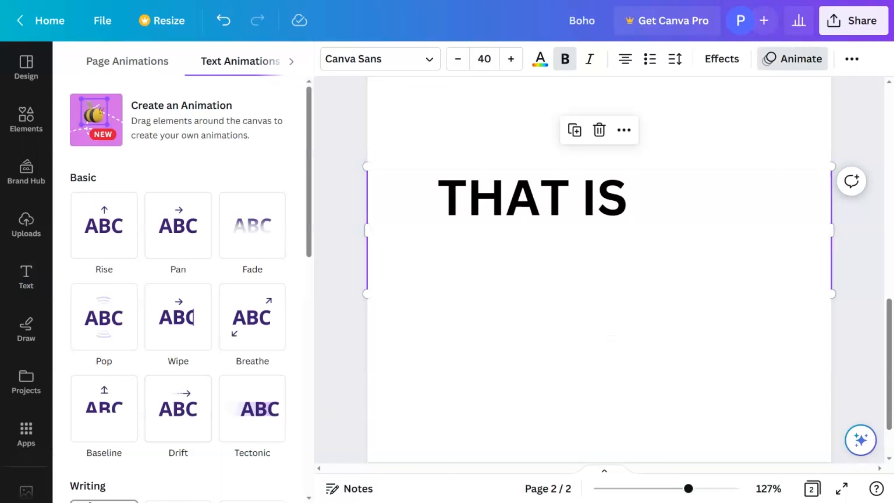
- Complete the large bold text on page 2 so that it reads "THAT IS IT AS SIMPLE AS THAT"
text(IT AS SIM)
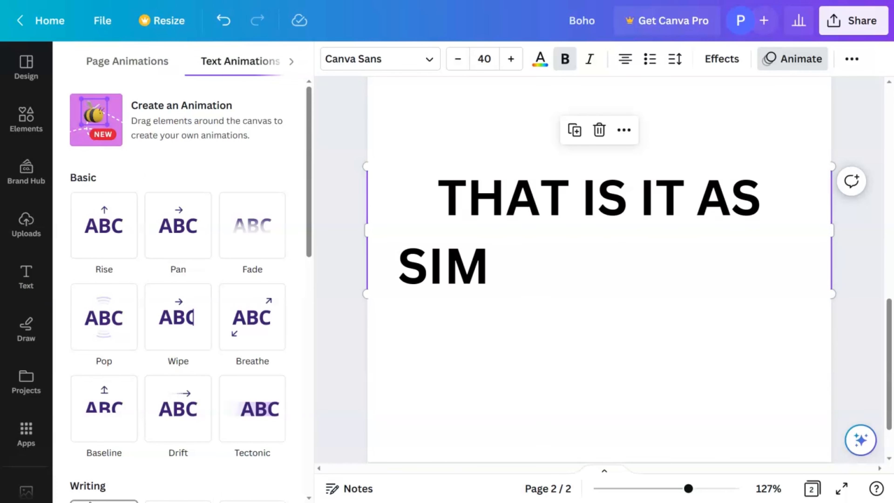
text(PLE AS THAT)
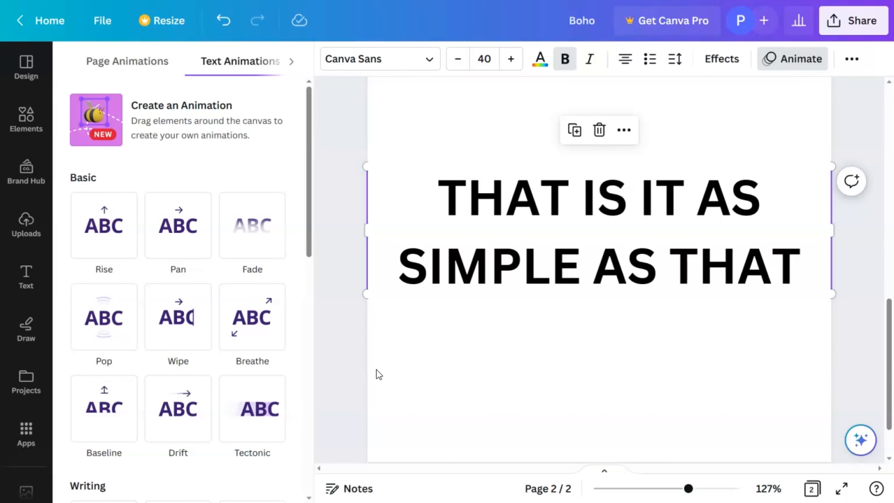
key(Escape)
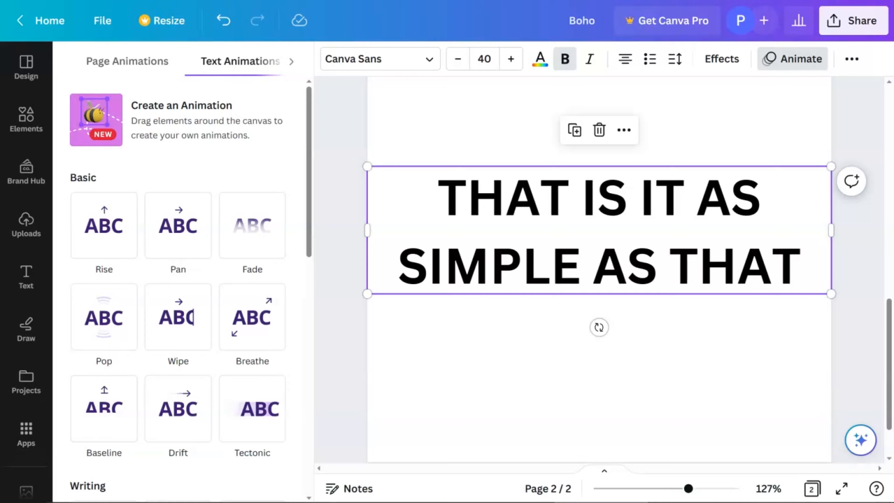